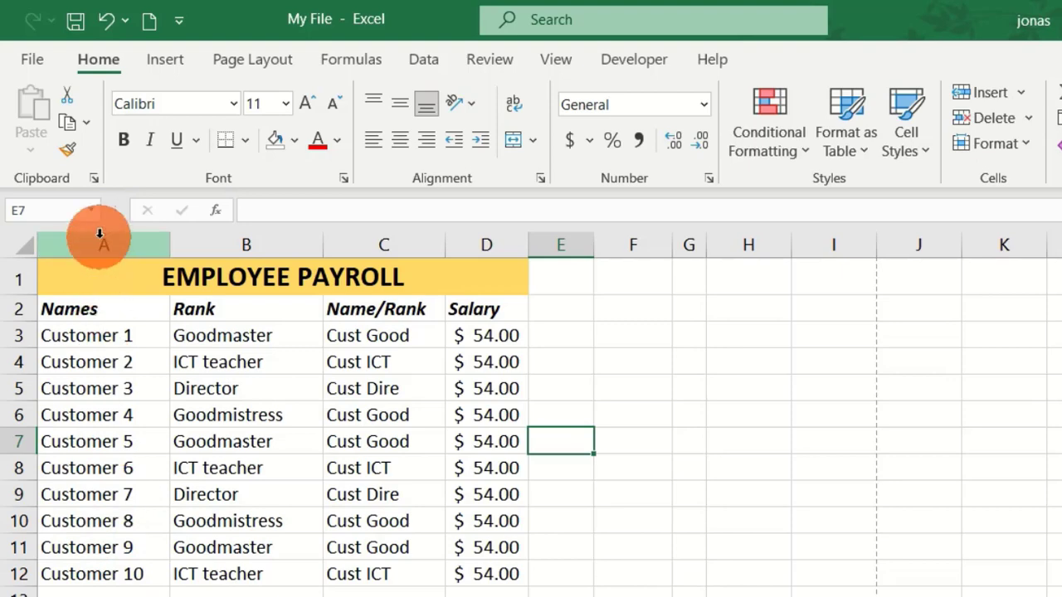
Insert a new blank column before the Names column of the payroll table
left_click(100, 236)
right_click(100, 241)
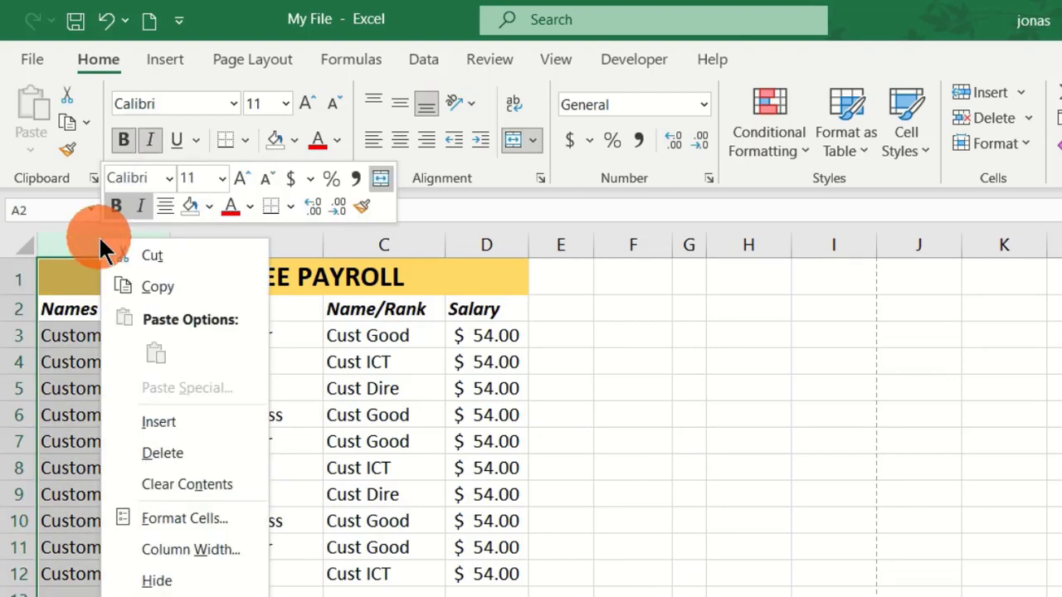
left_click(177, 419)
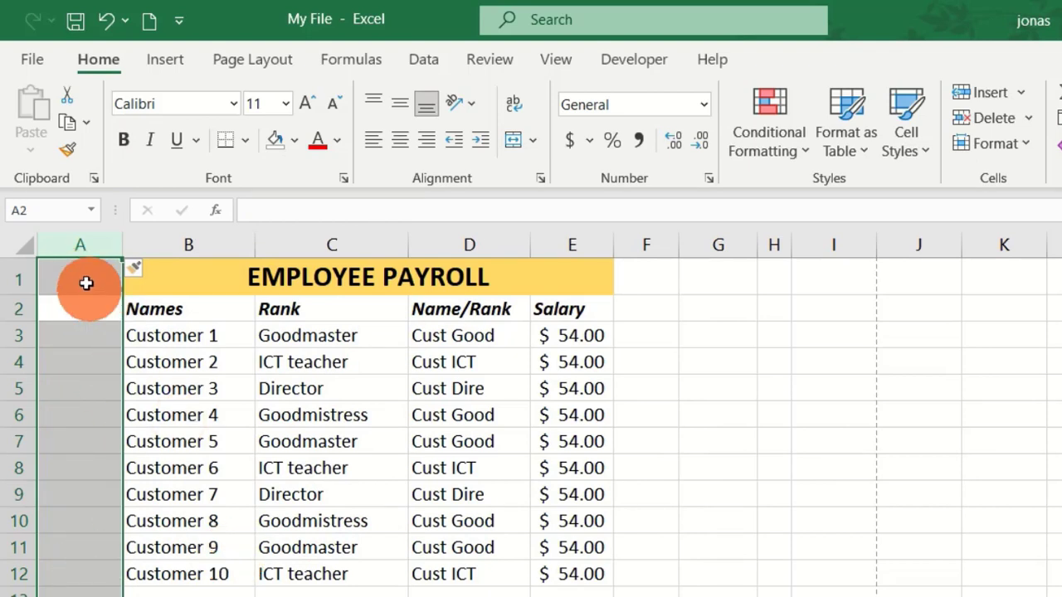
Enter the header S/N in A2 and match the new column's header and title cells to the table's formatting
left_click(74, 308)
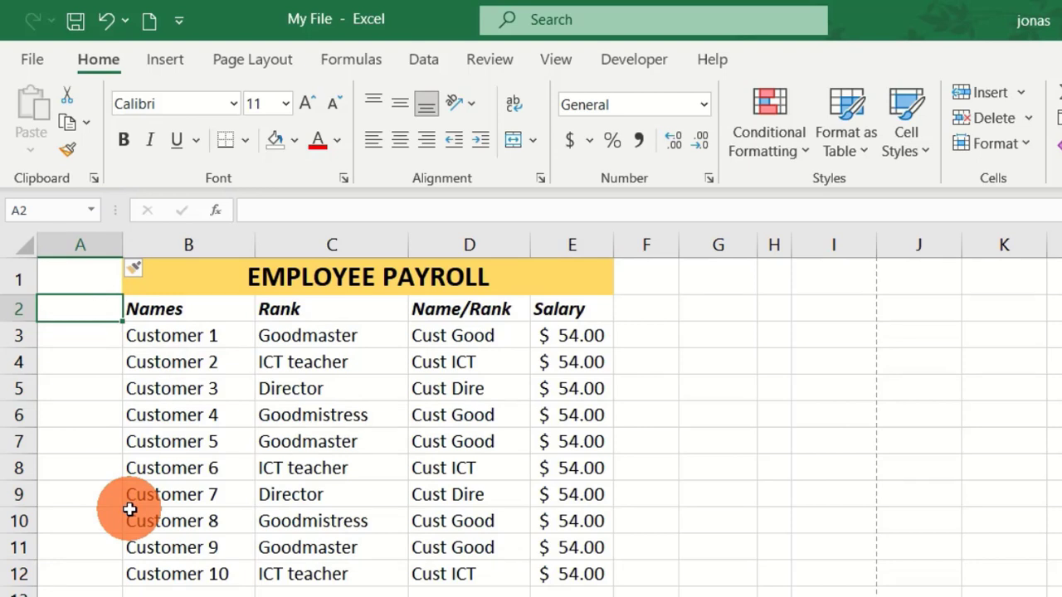
type("S")
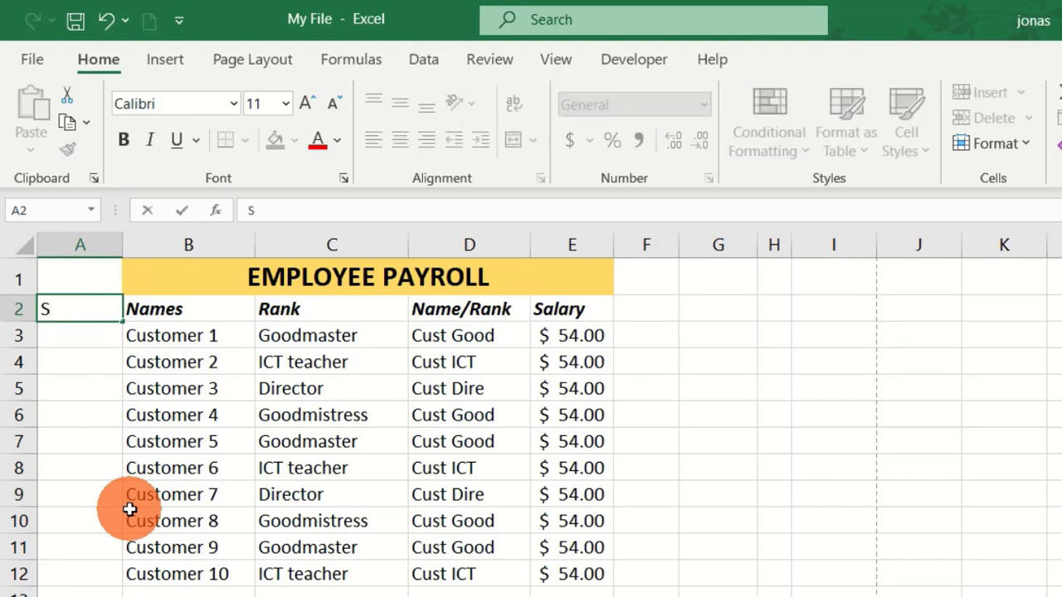
type("/N")
key("Return")
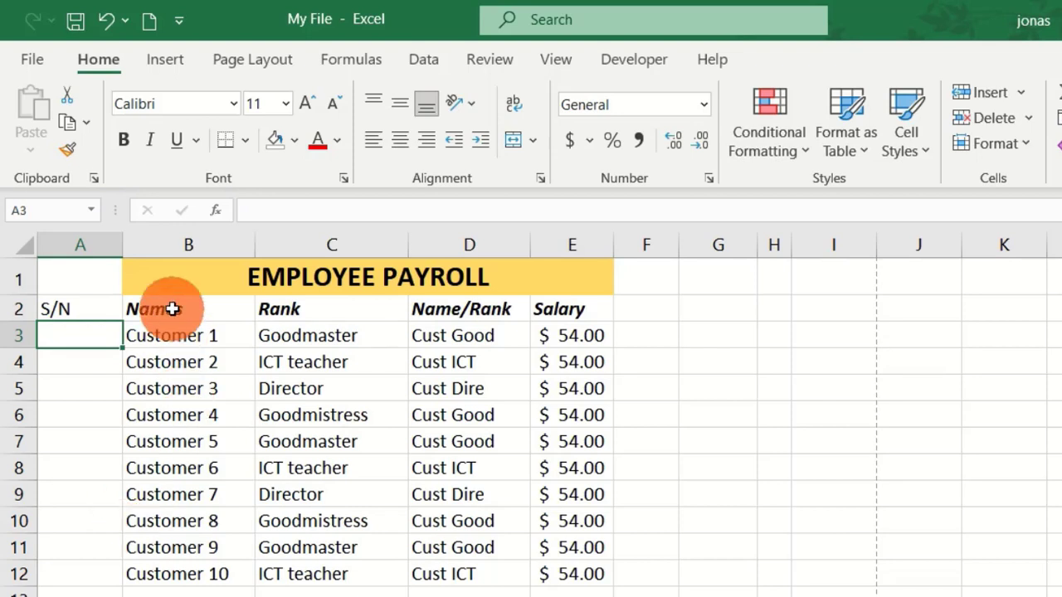
left_click(149, 280)
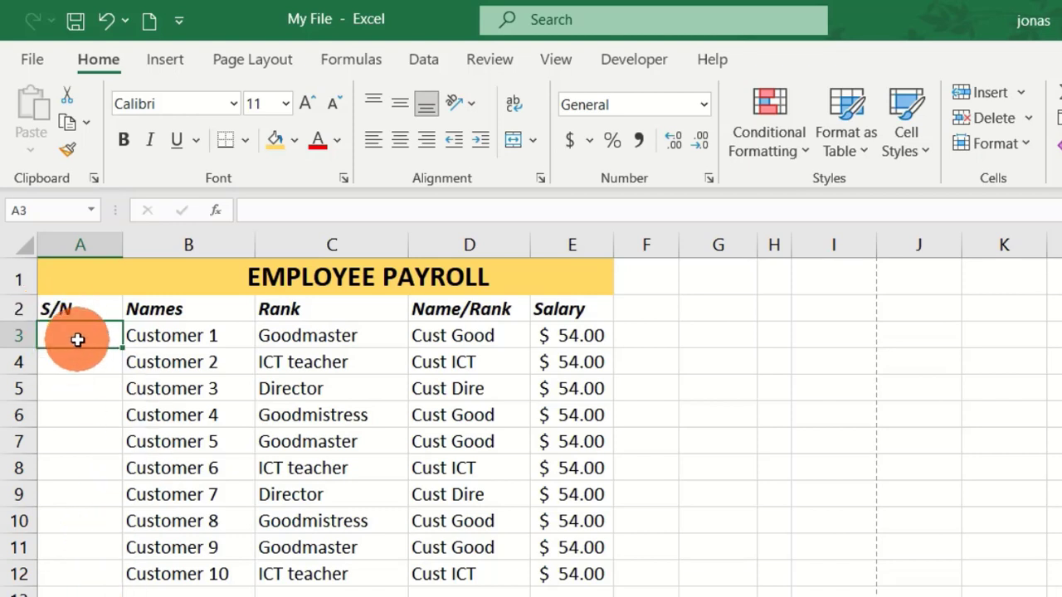
Enter 1 in A3 and fill it down to A12 as a number series using Fill Series
type("1")
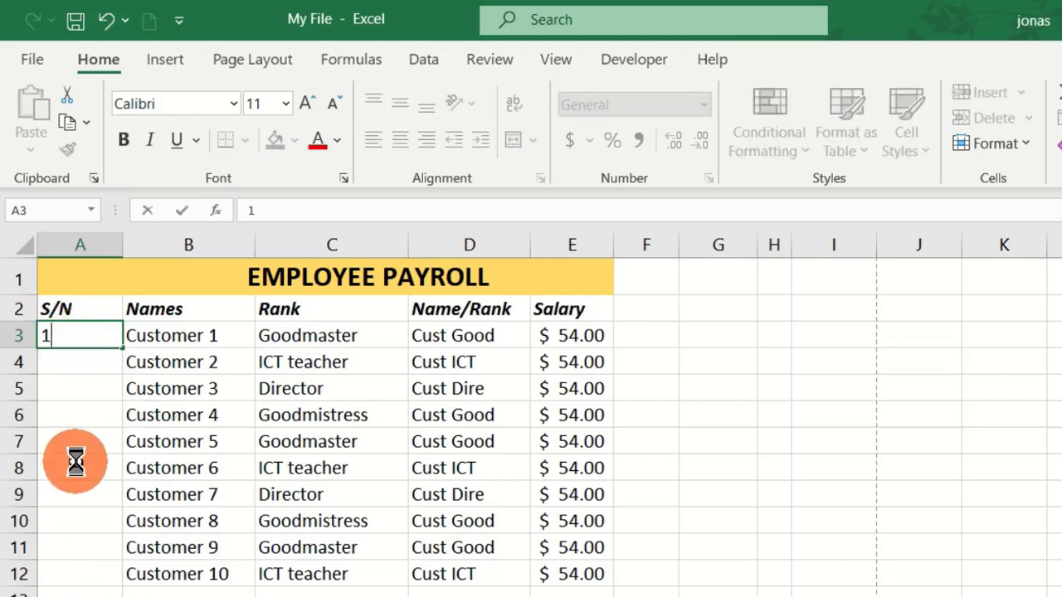
key("Return")
left_click(98, 337)
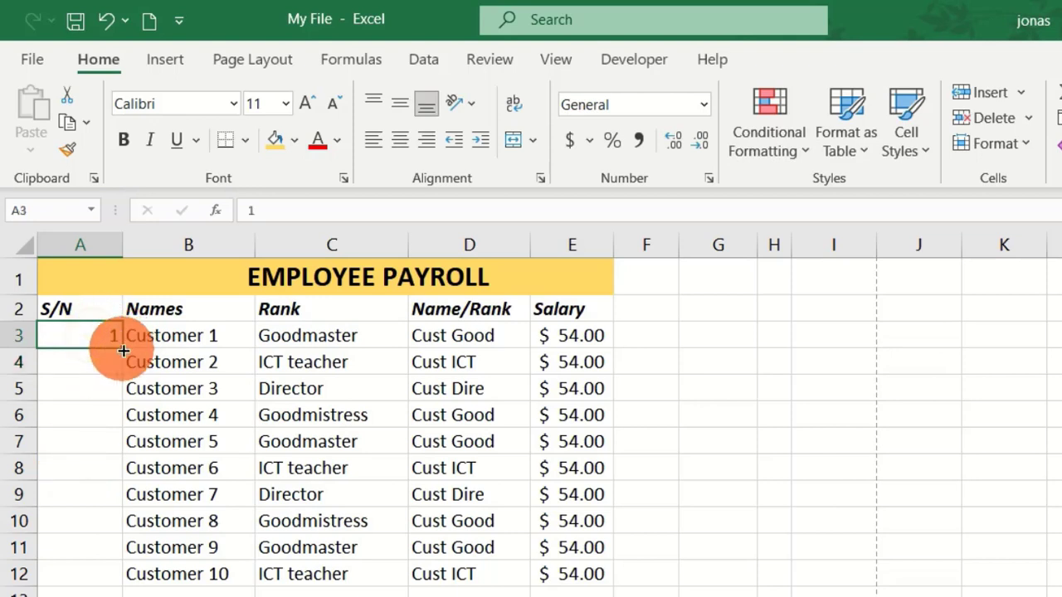
left_click_drag(120, 350, 91, 570)
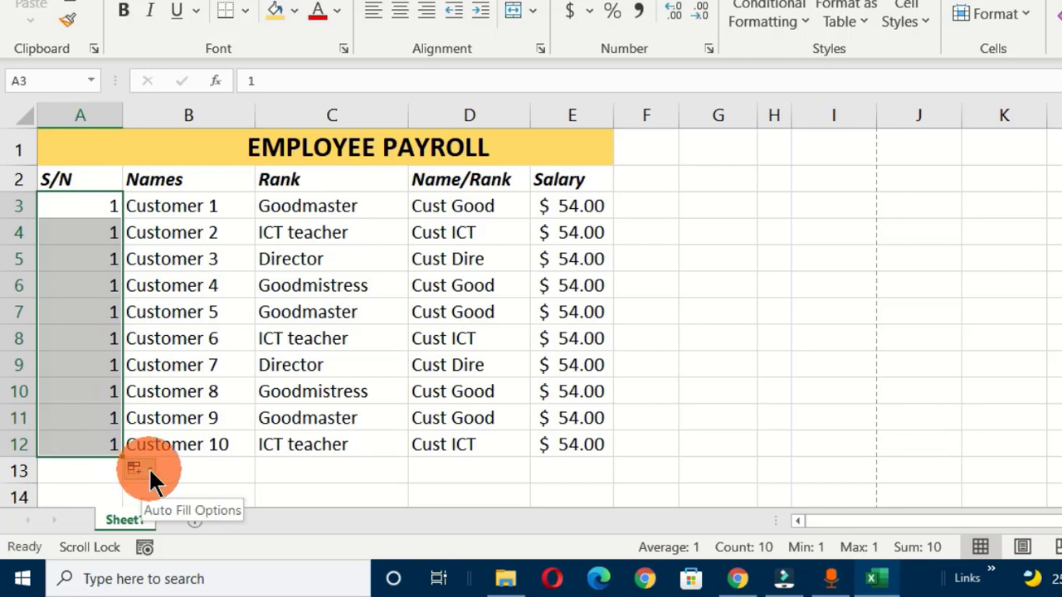
left_click(149, 467)
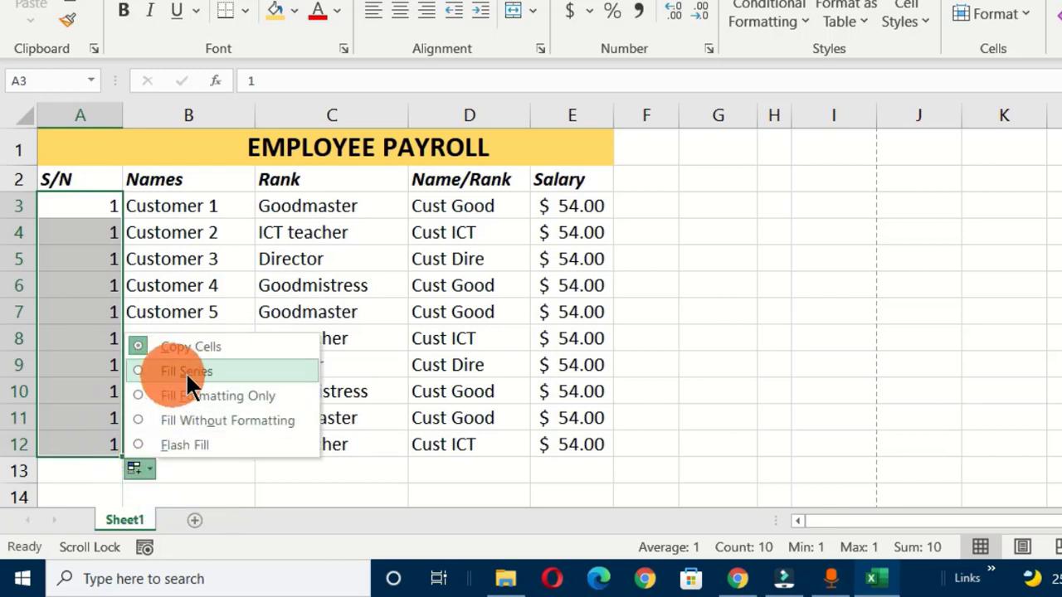
left_click(264, 375)
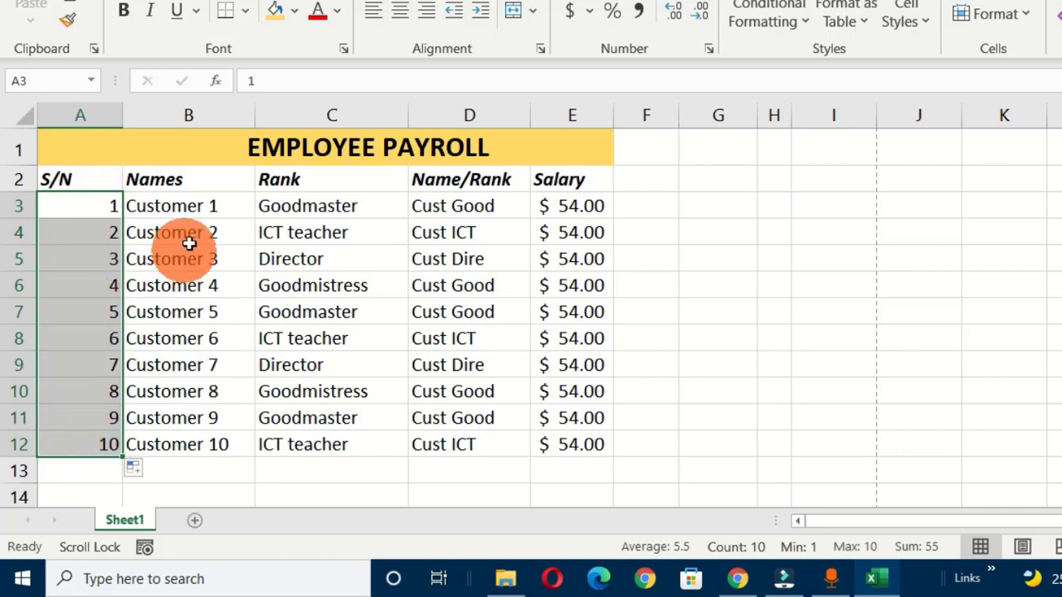
Turn on filtering for the payroll table's header row
left_click(178, 213)
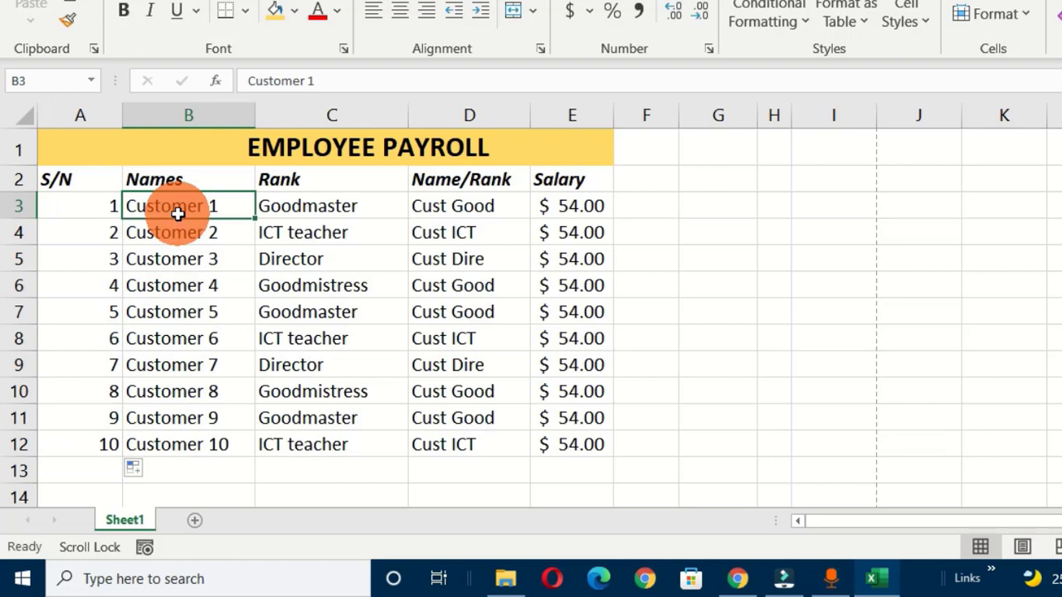
left_click(181, 286)
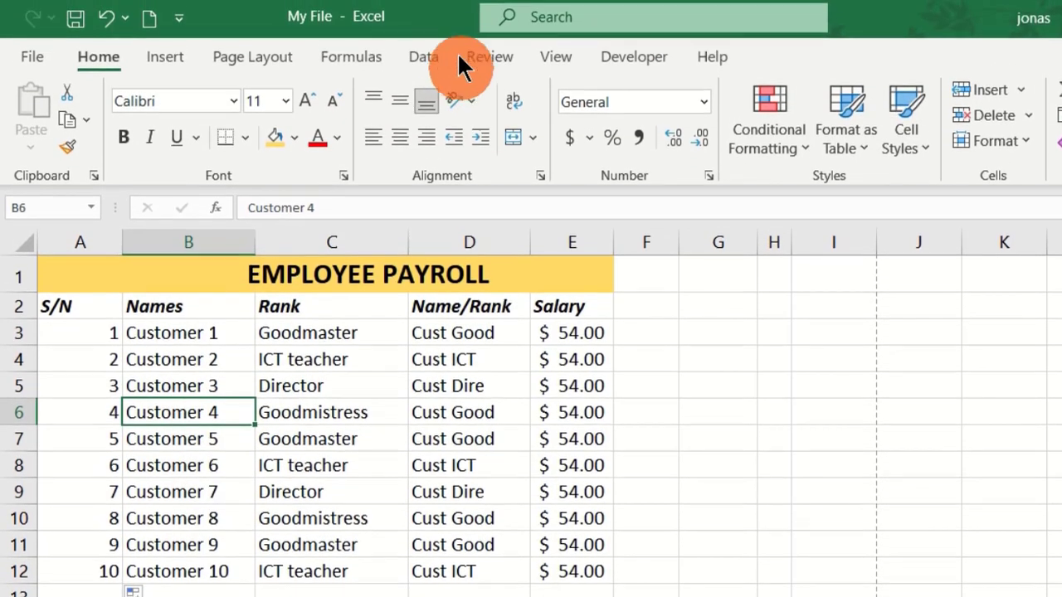
left_click(422, 63)
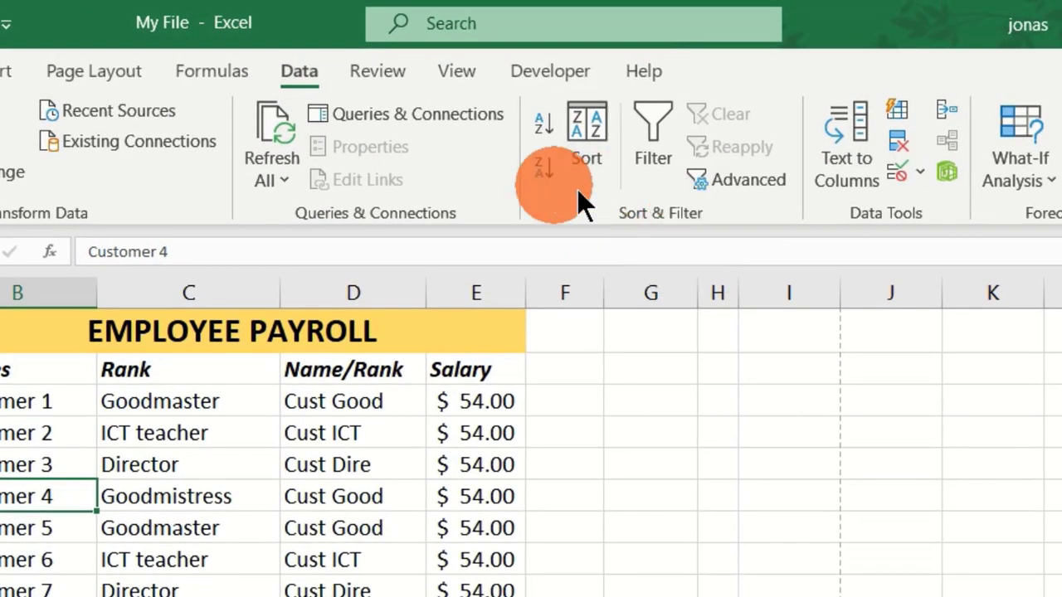
left_click(648, 125)
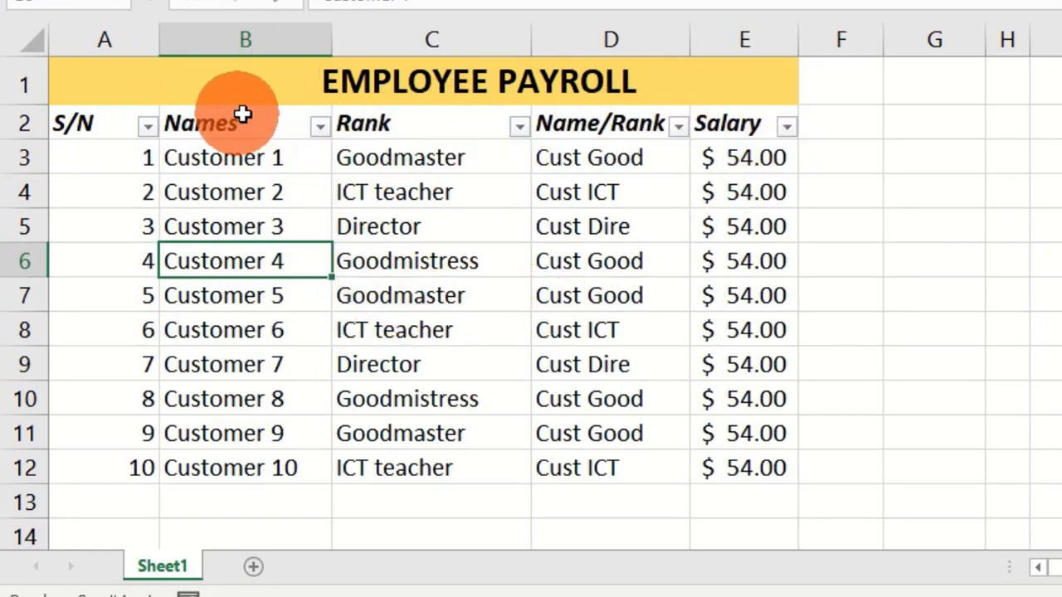
Filter the Names column to Customer 4, Customer 6 and Customer 10, and check the sheet in print preview
left_click(323, 133)
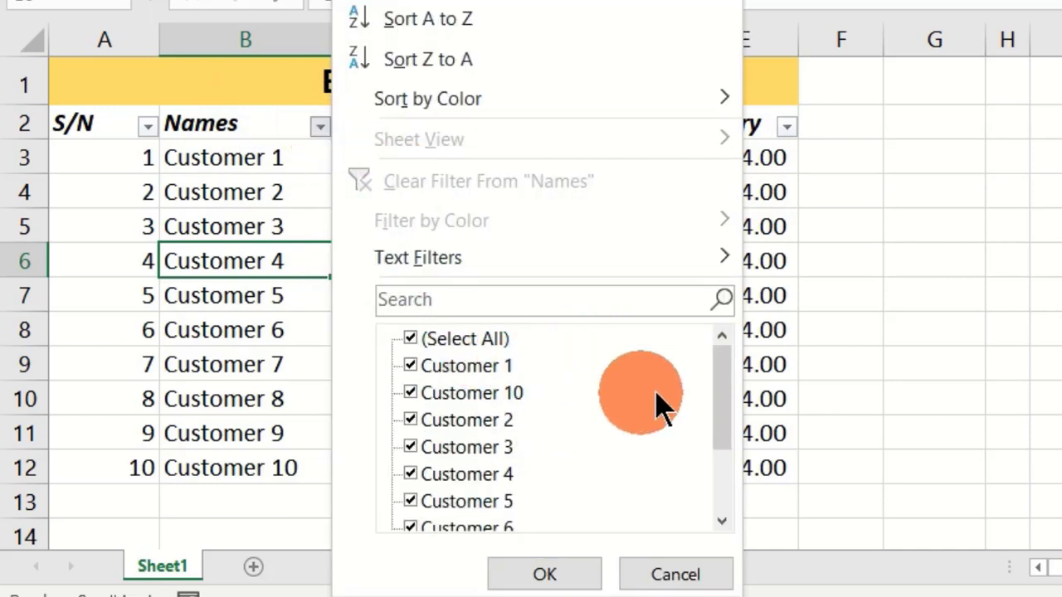
left_click_drag(723, 365, 722, 332)
left_click(410, 338)
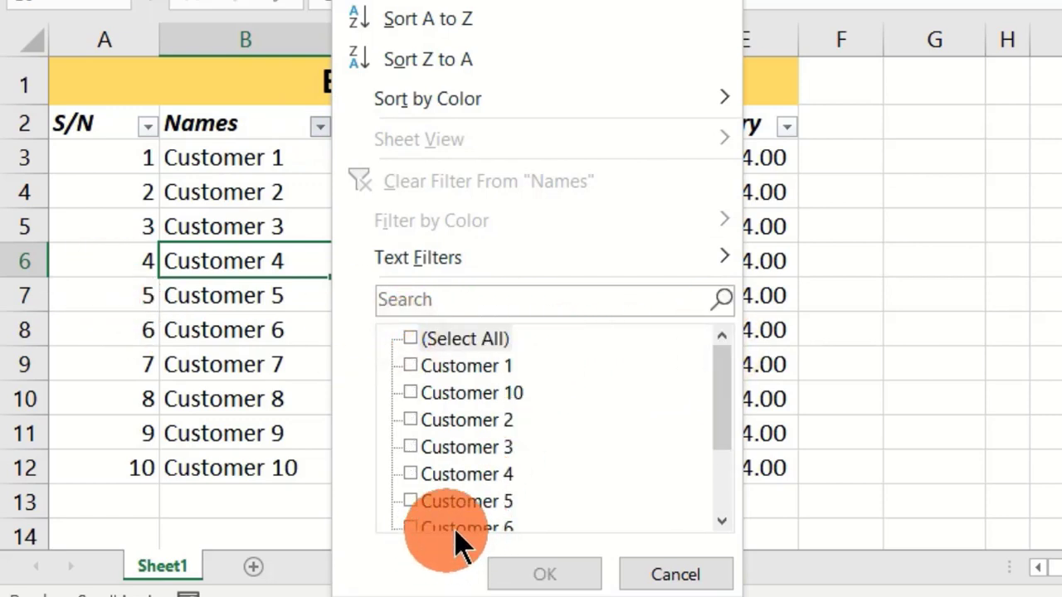
left_click(411, 393)
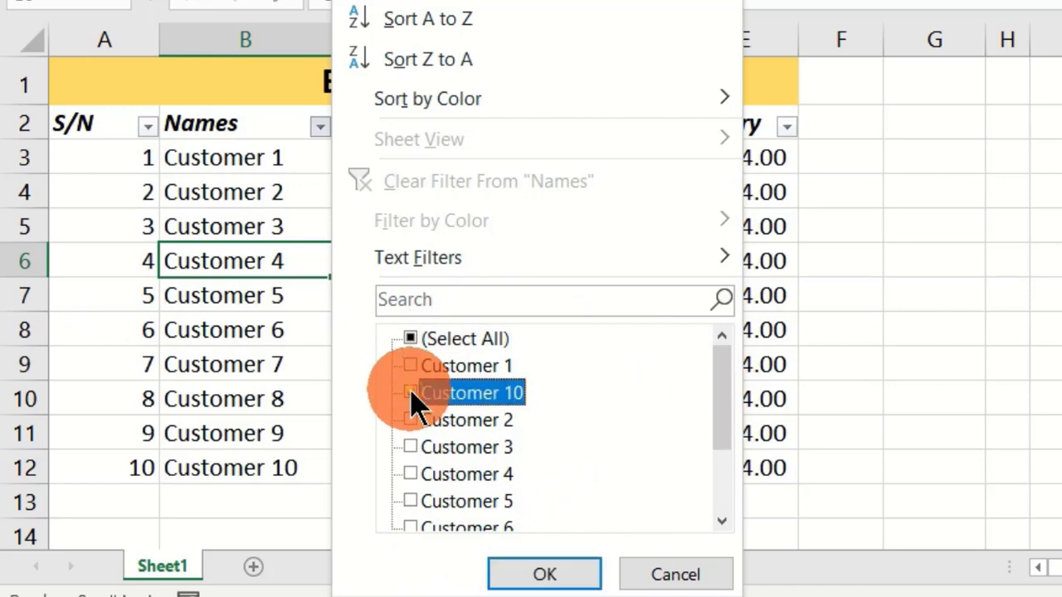
left_click(410, 473)
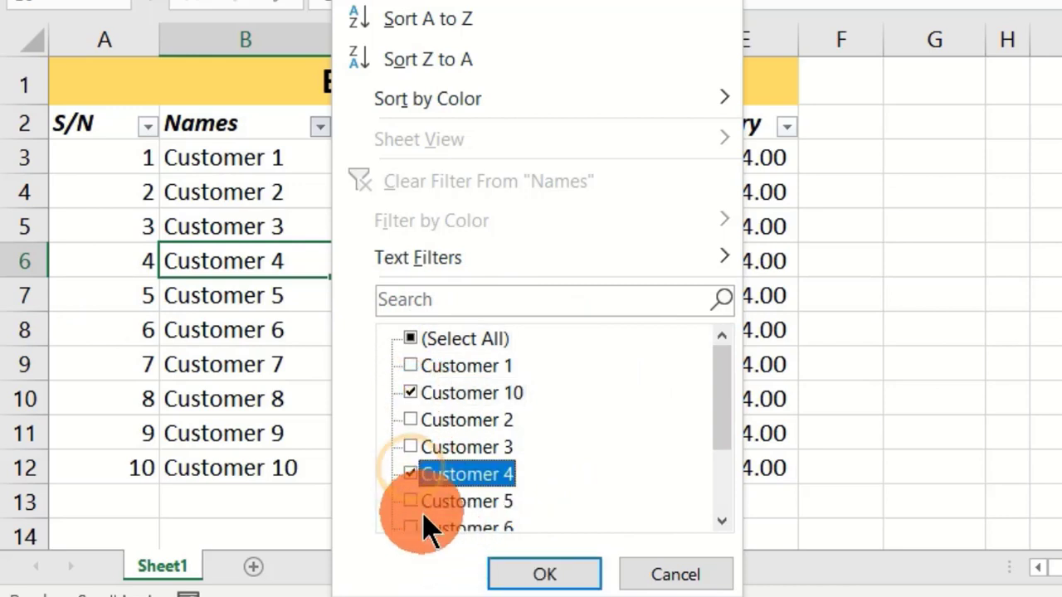
left_click(409, 526)
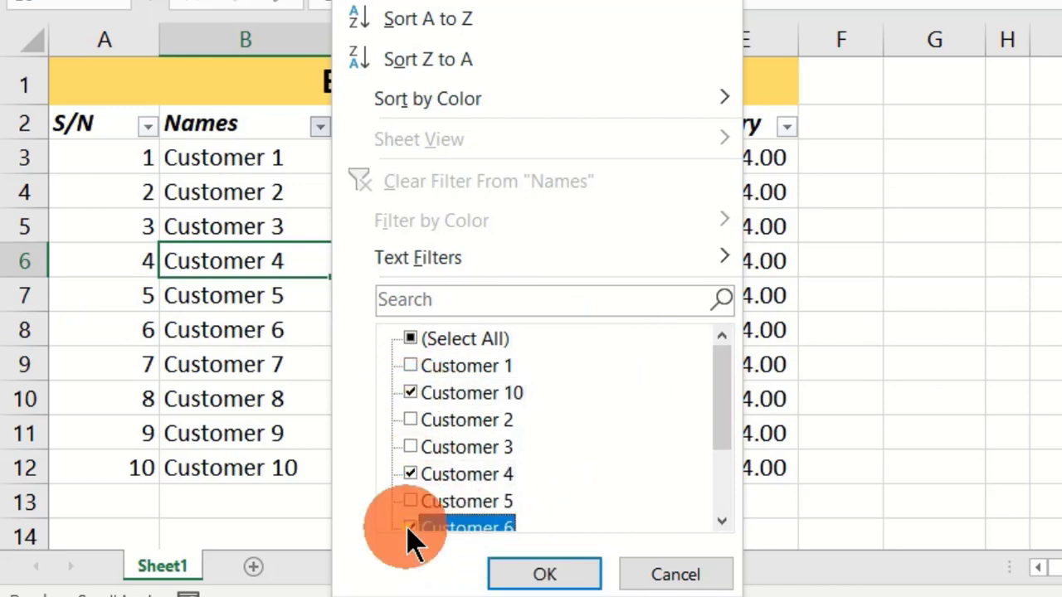
left_click(545, 575)
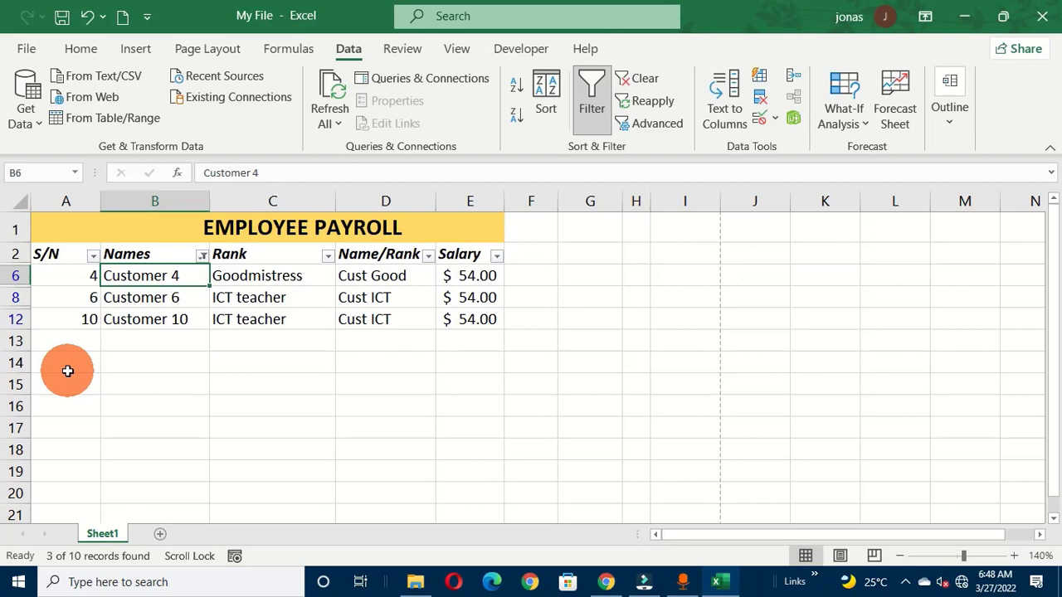
key("ctrl+p")
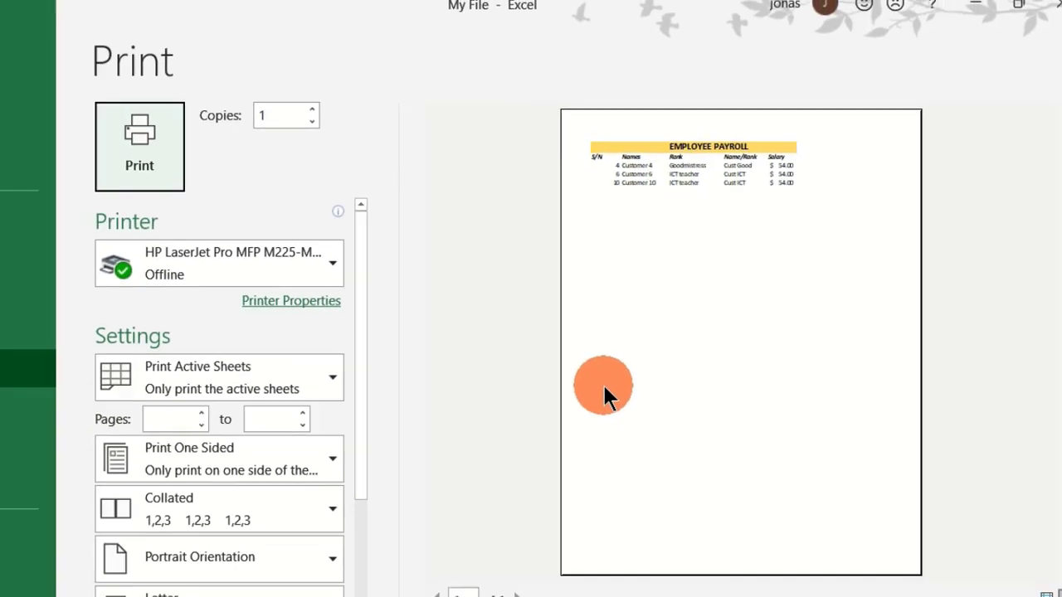
key("Escape")
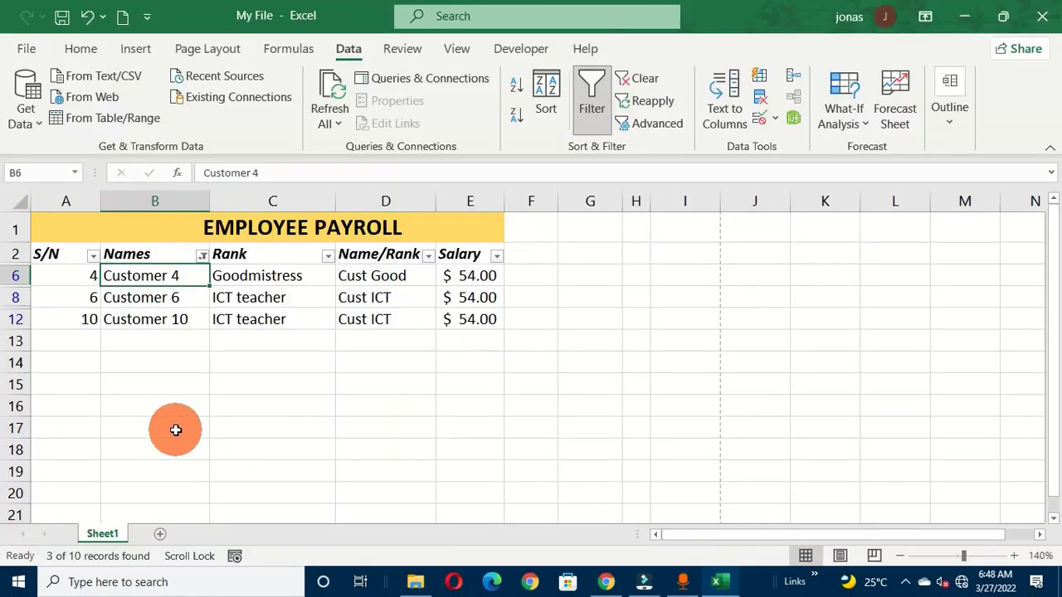
Remove the filter from the payroll table and clear the serial numbers in A3:A12
key("ctrl+shift+l")
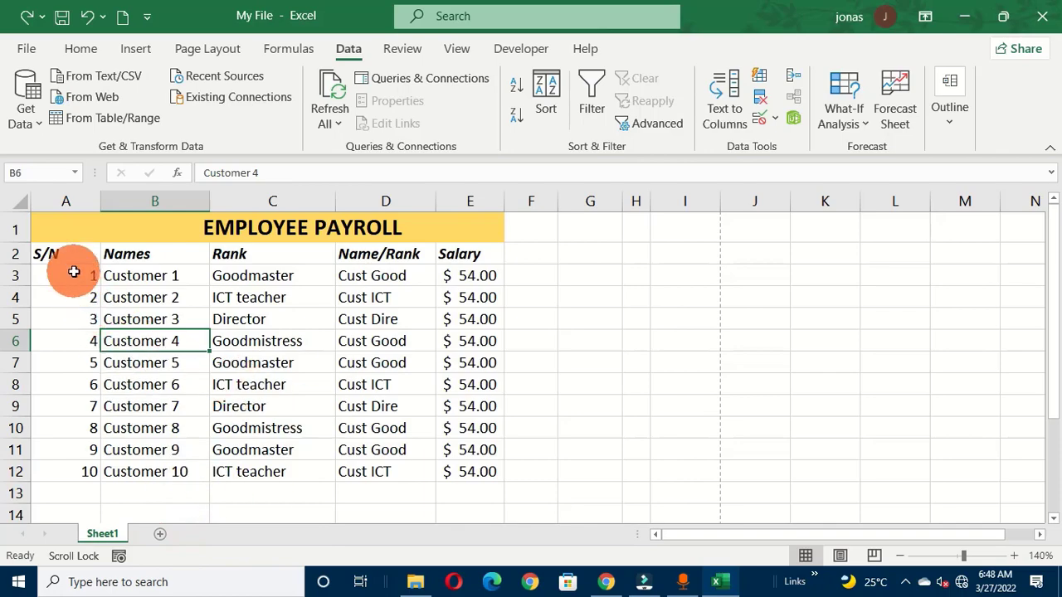
left_click_drag(73, 271, 89, 464)
key("Delete")
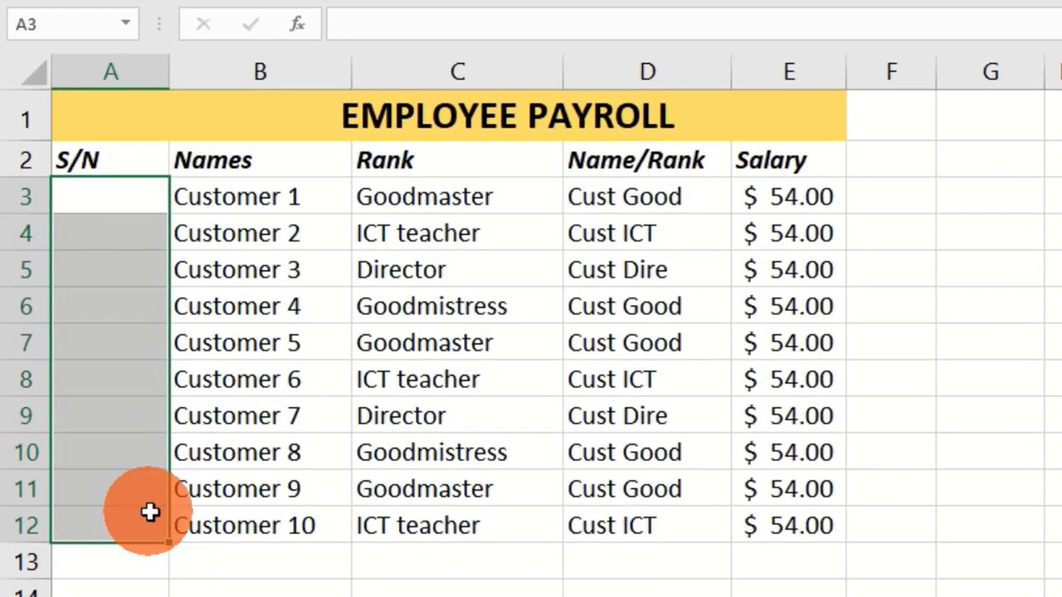
left_click(95, 199)
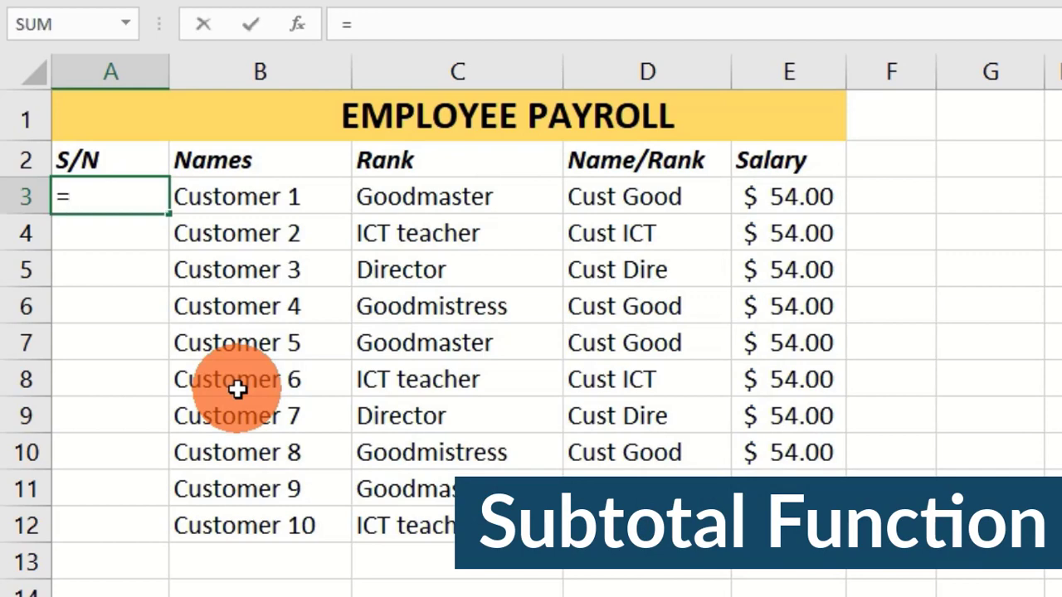
type("=subt")
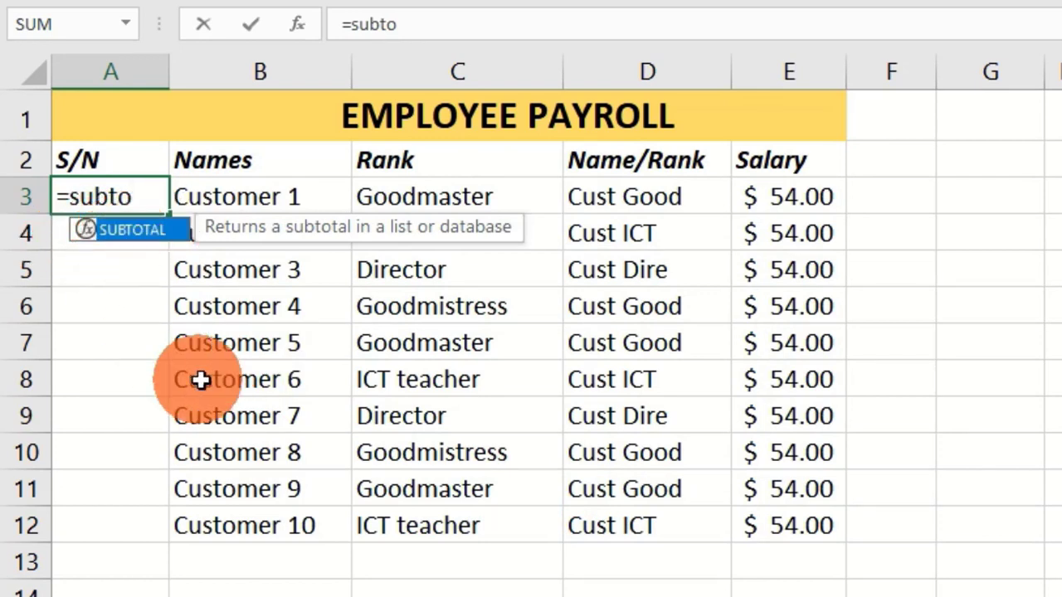
type("o")
key("Tab")
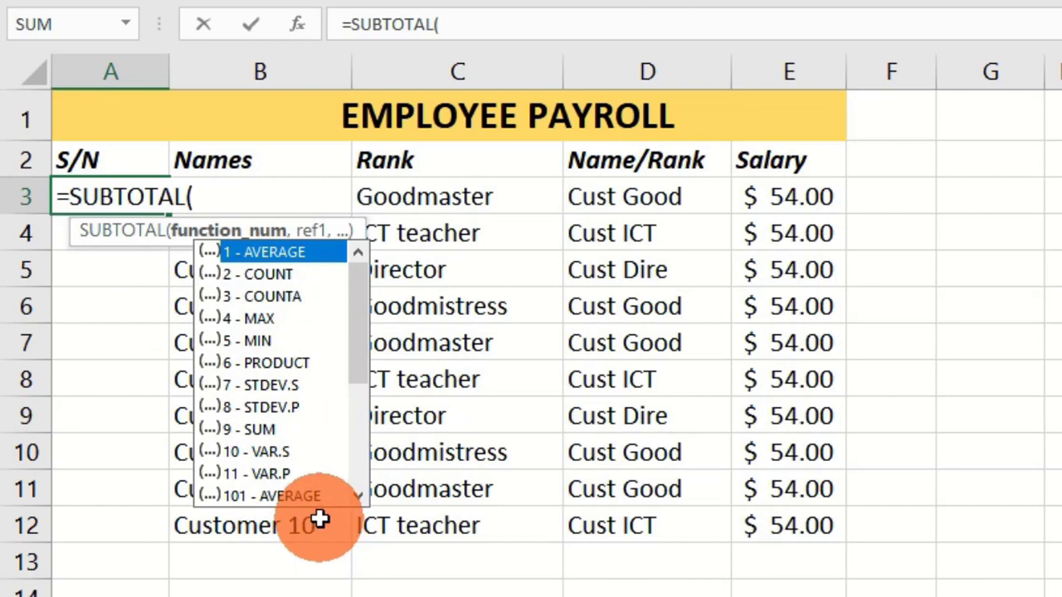
type("3")
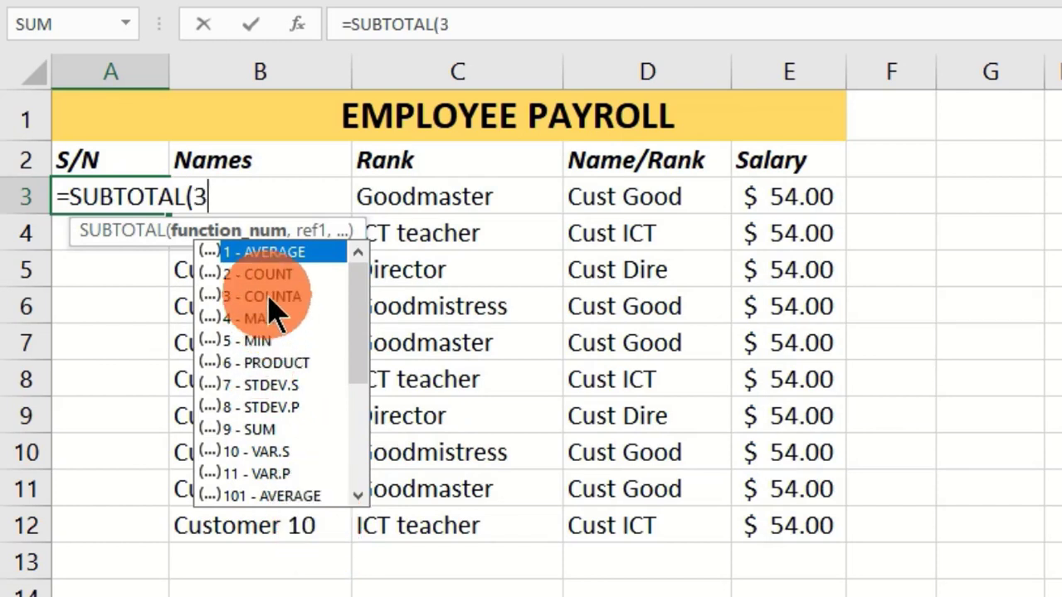
double_click(273, 295)
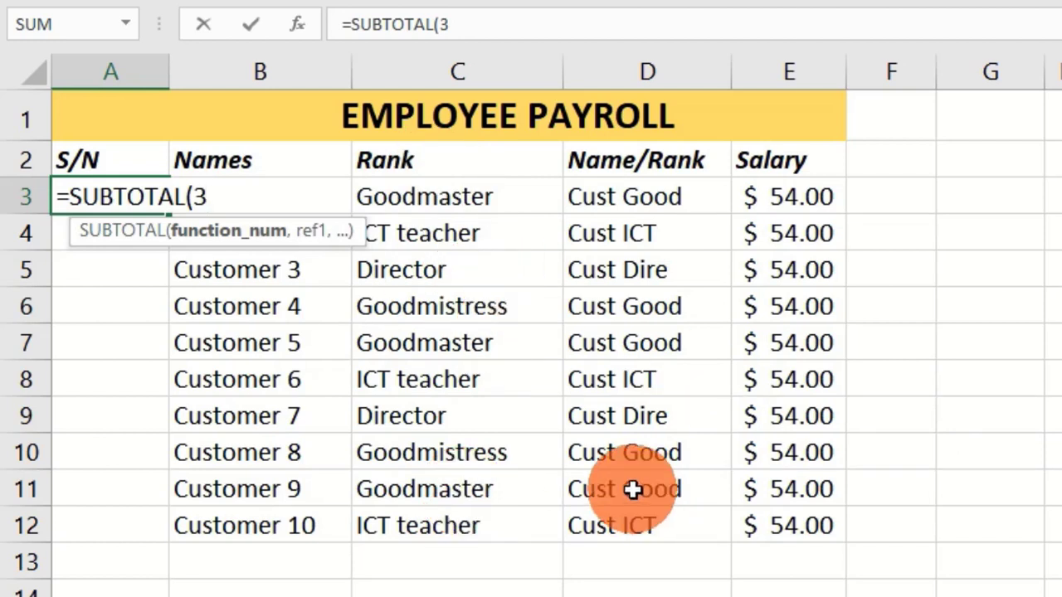
left_click_drag(467, 23, 328, 28)
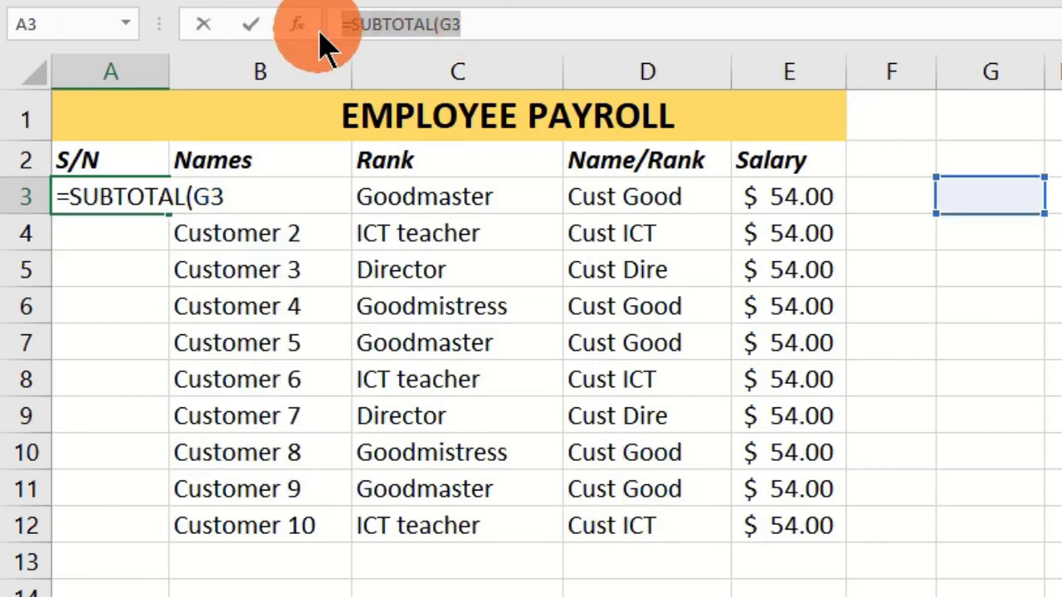
key("BackSpace")
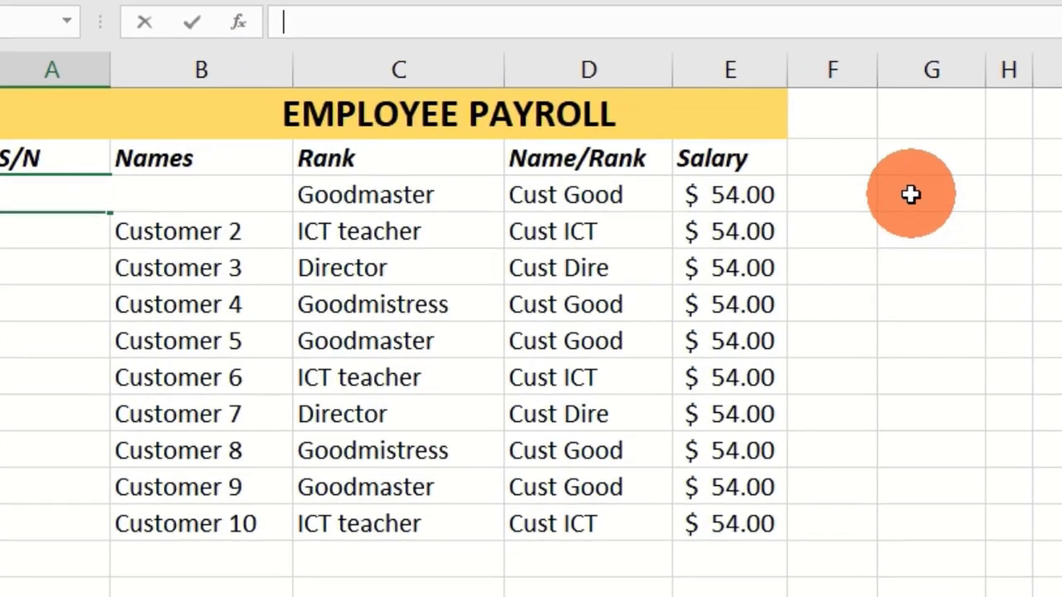
Enter a COUNTA formula in G3 that counts the salary entries in E3:E12
left_click(968, 195)
type("=")
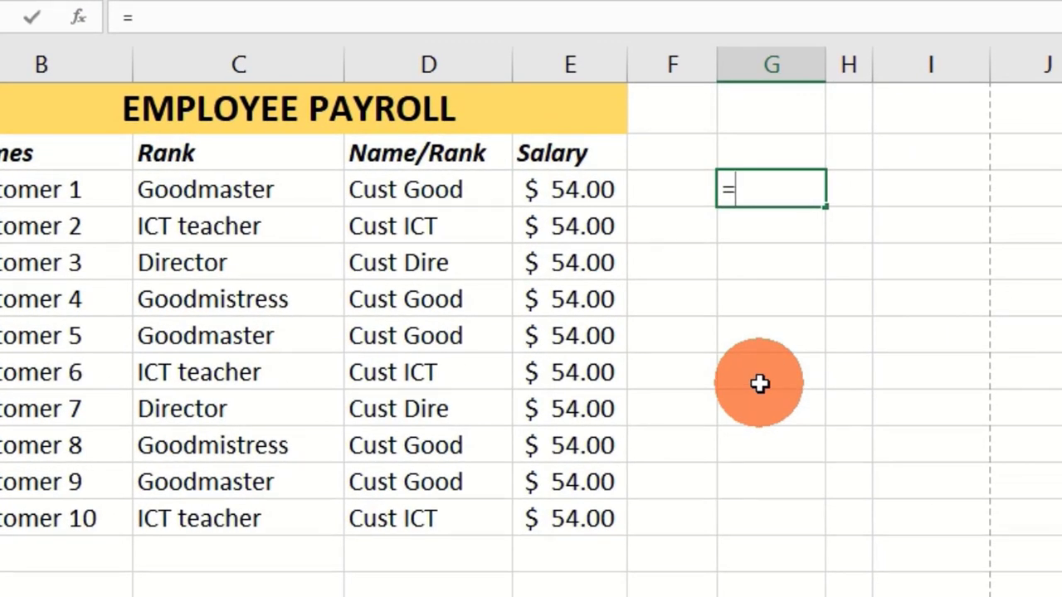
type("coun")
double_click(803, 244)
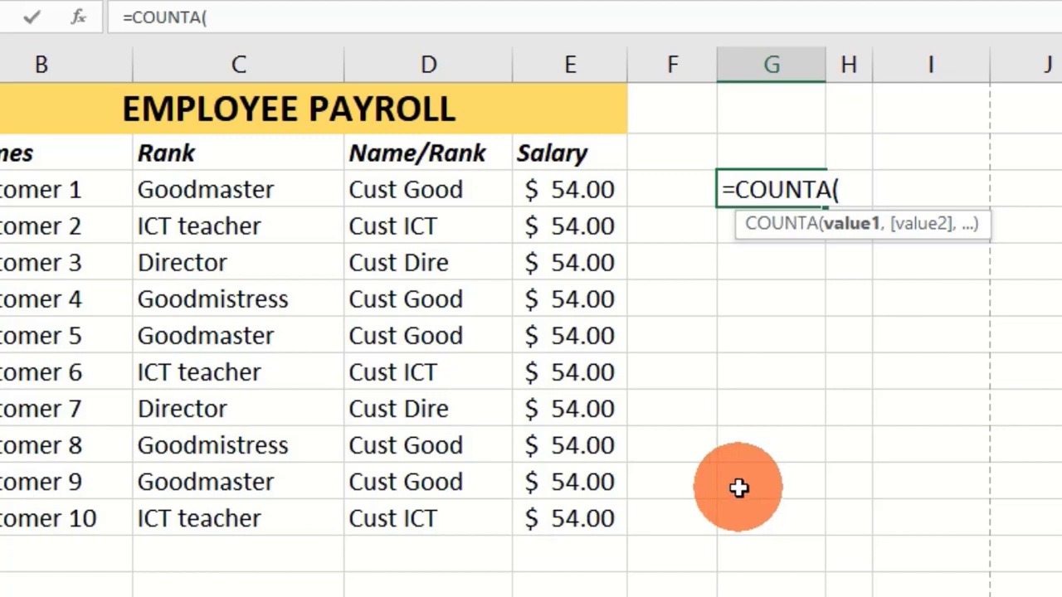
left_click_drag(569, 190, 578, 510)
key("Return")
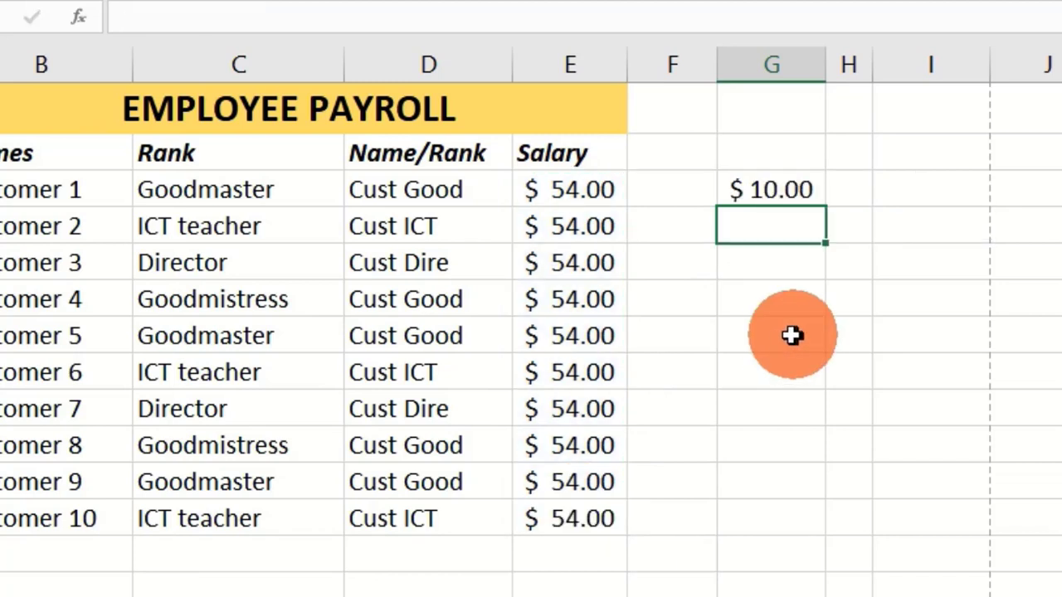
Change the number format of cell G3 to General
left_click(776, 191)
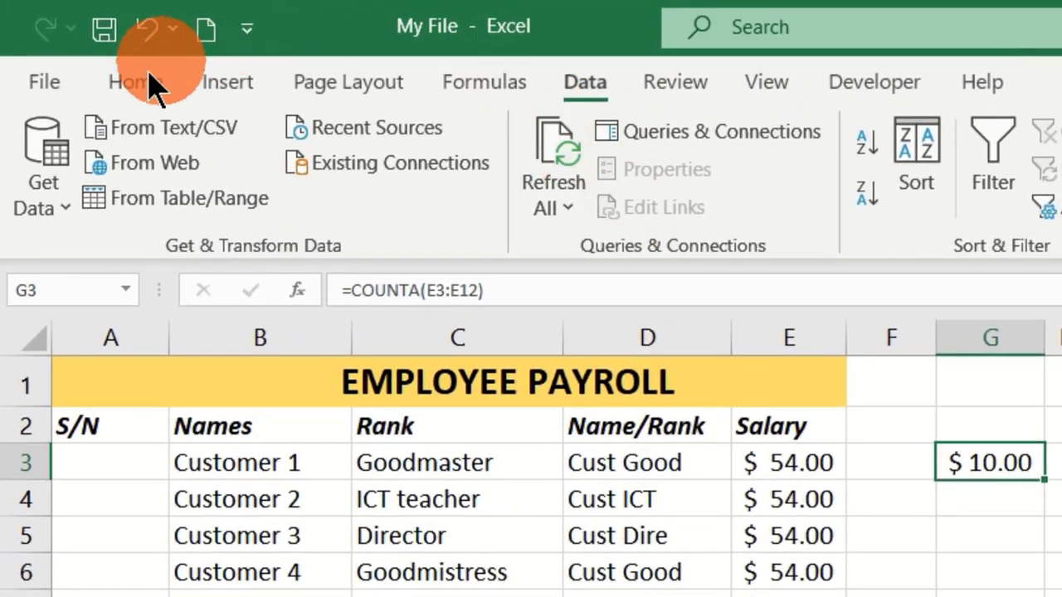
left_click(139, 81)
left_click(735, 144)
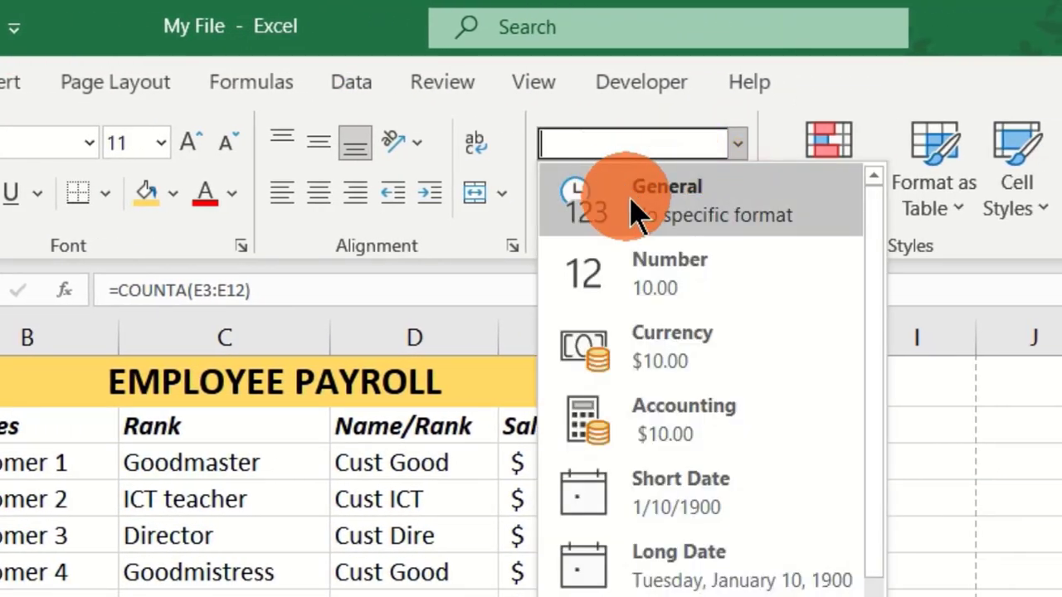
left_click(636, 214)
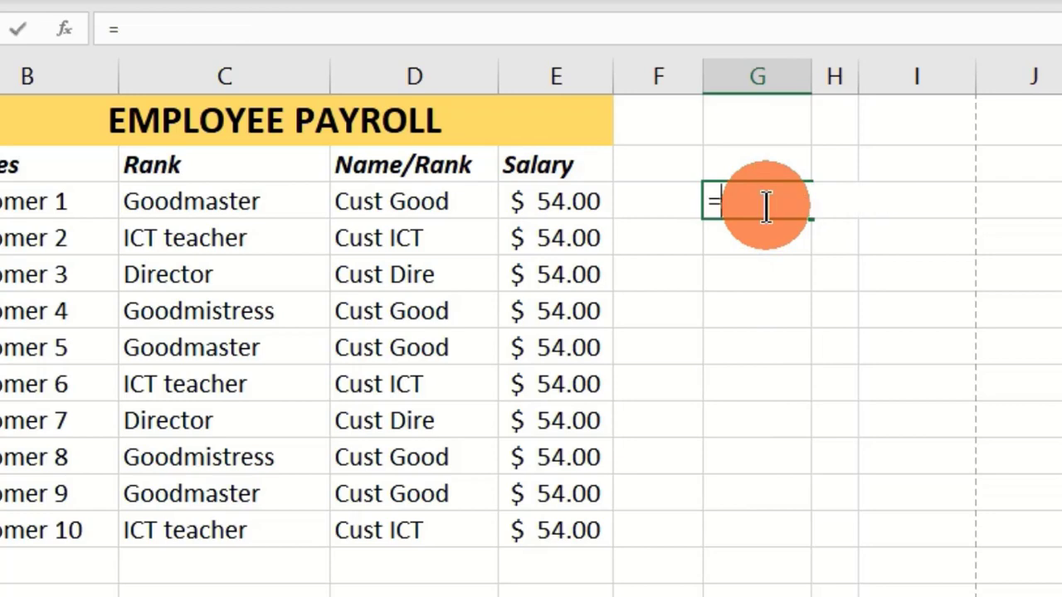
Enter a COUNTA formula in G3 that counts the names in B3:B12
type("coun")
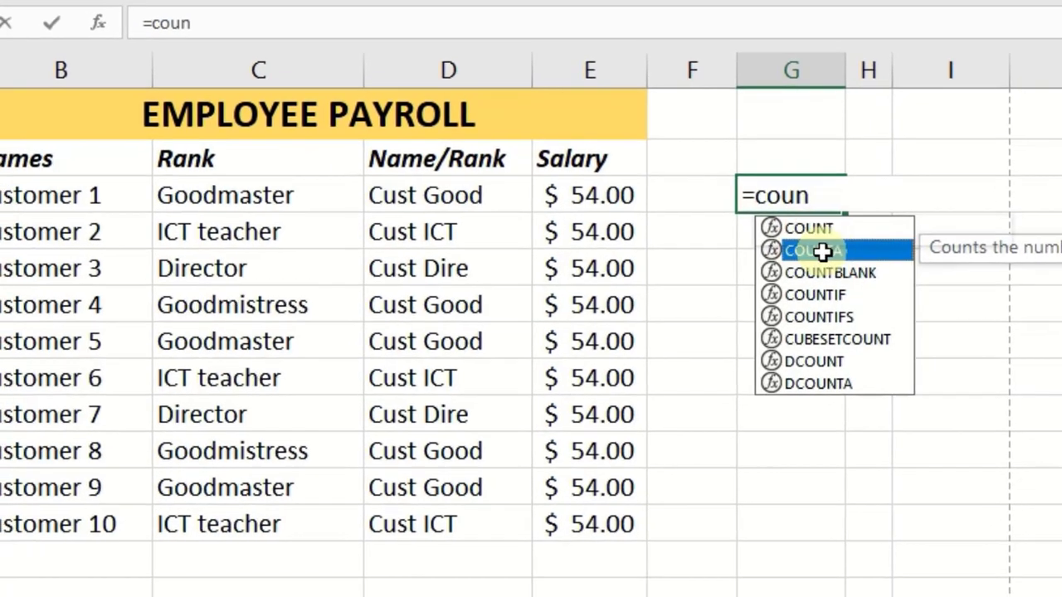
double_click(780, 256)
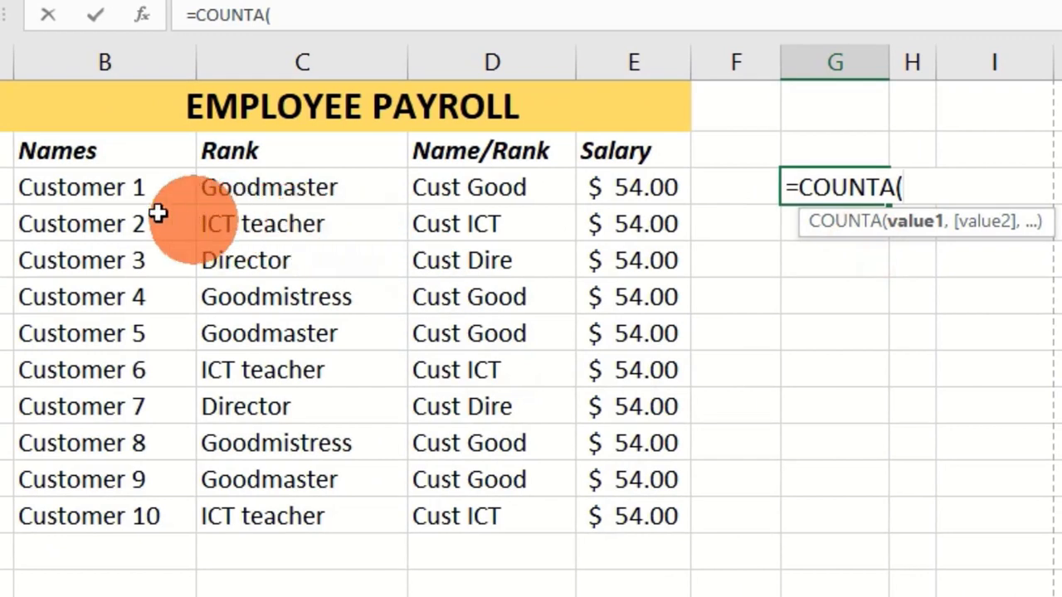
left_click_drag(77, 188, 92, 511)
key("Return")
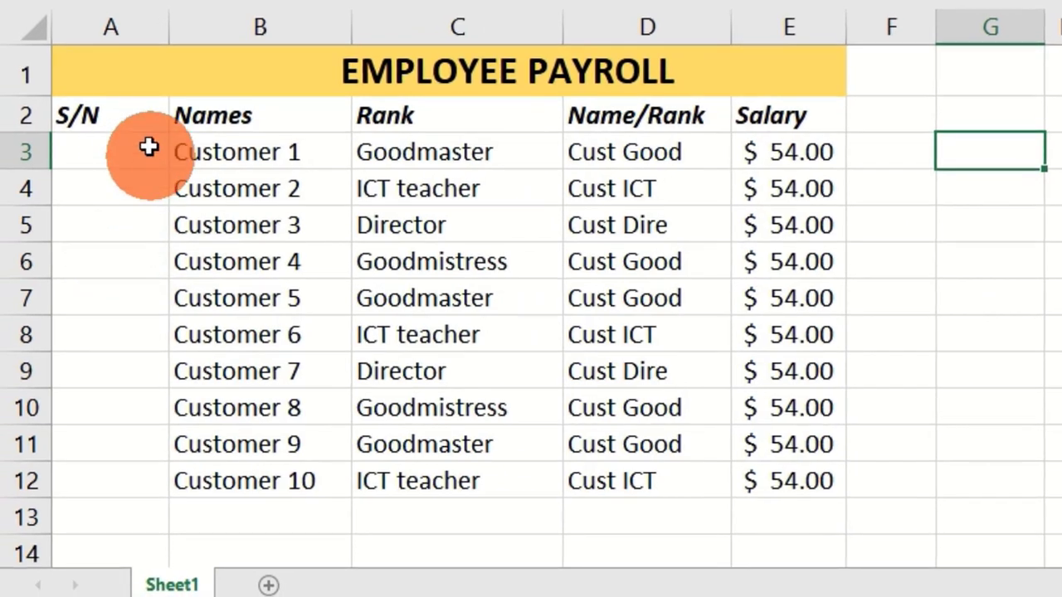
Begin a SUBTOTAL formula in A3 with function number 3 (COUNTA) and the range b3:b3
left_click(106, 155)
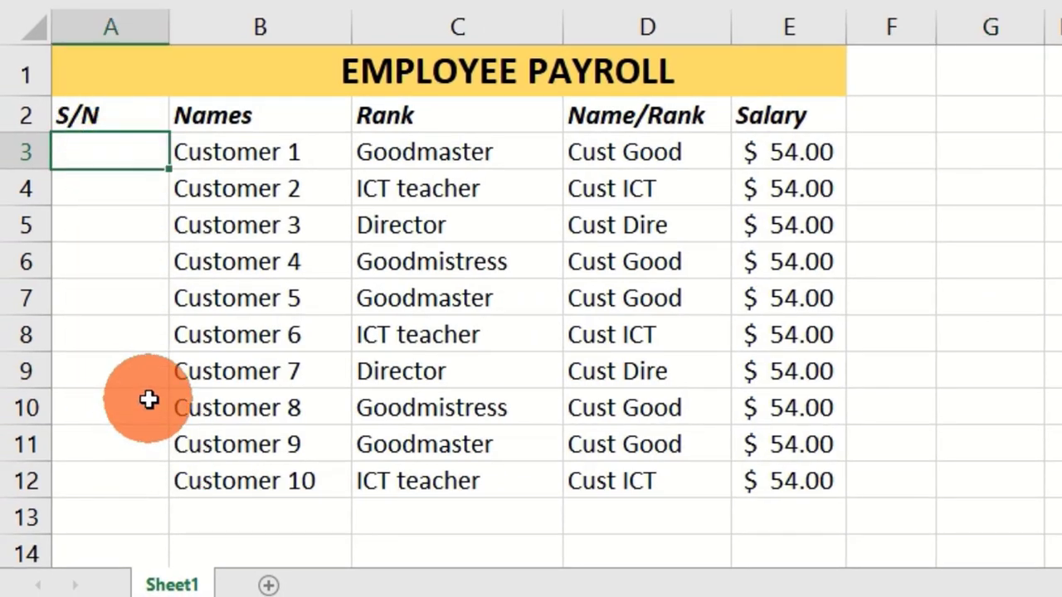
type("=sub")
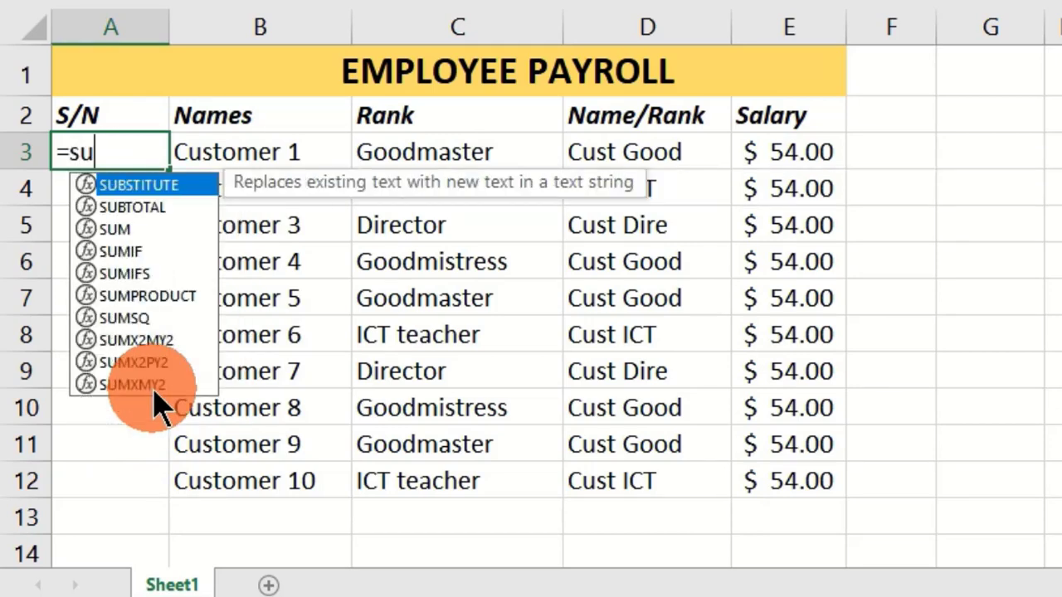
double_click(152, 207)
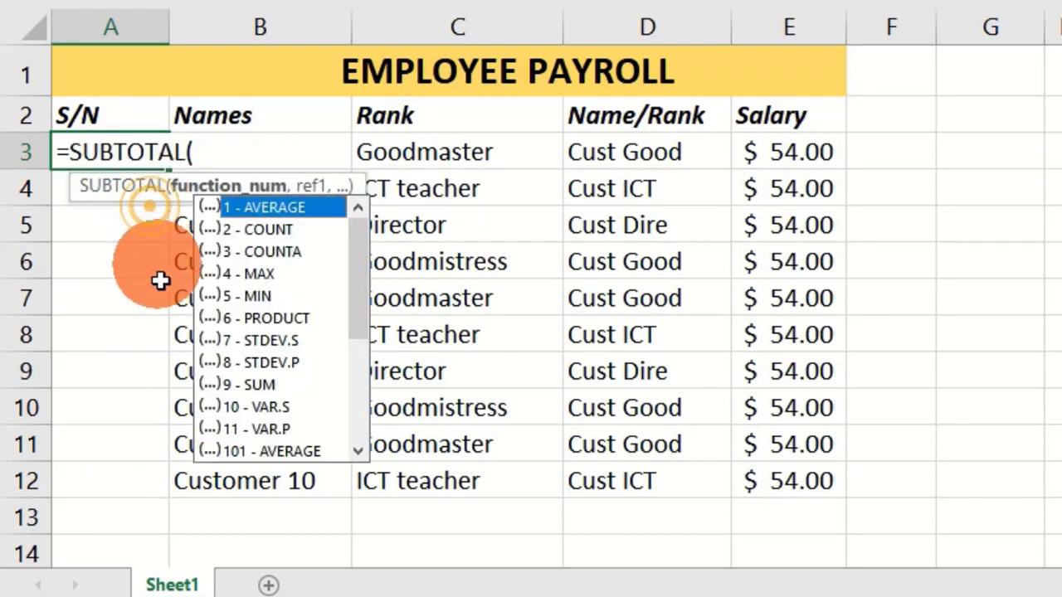
double_click(280, 251)
type(",")
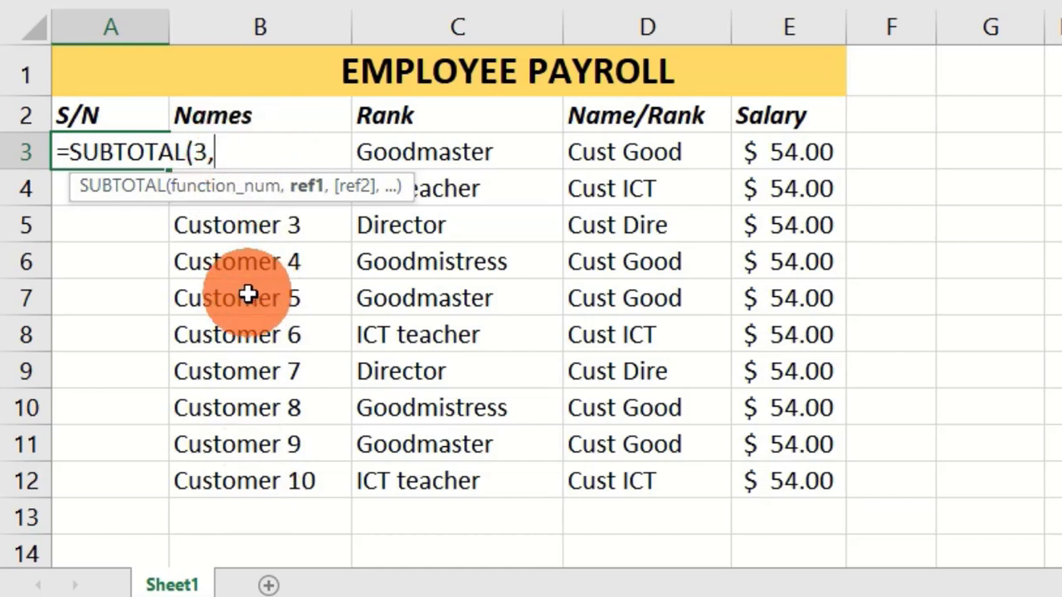
type("b3")
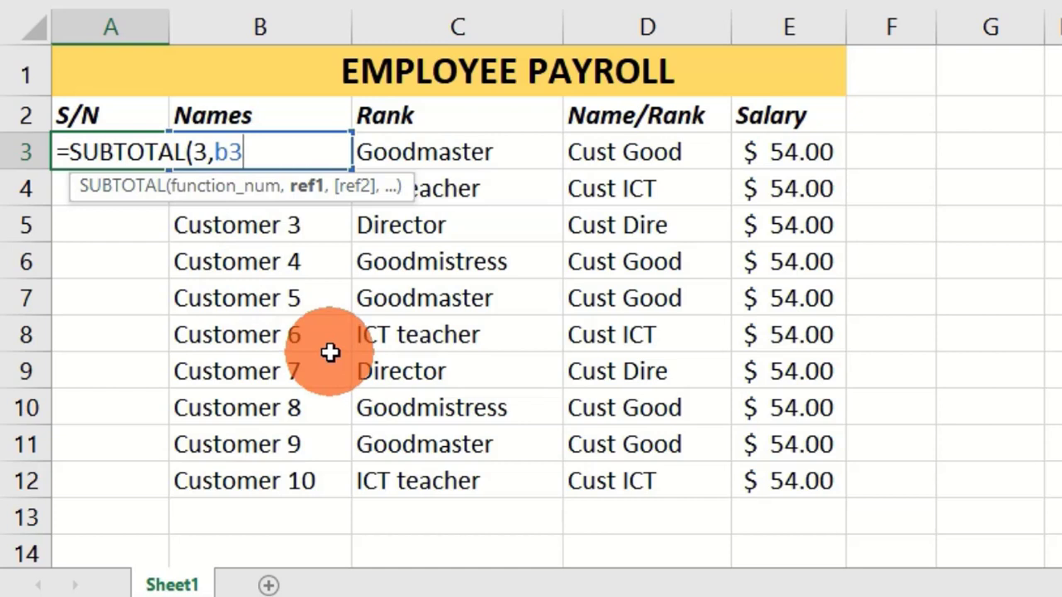
type(":")
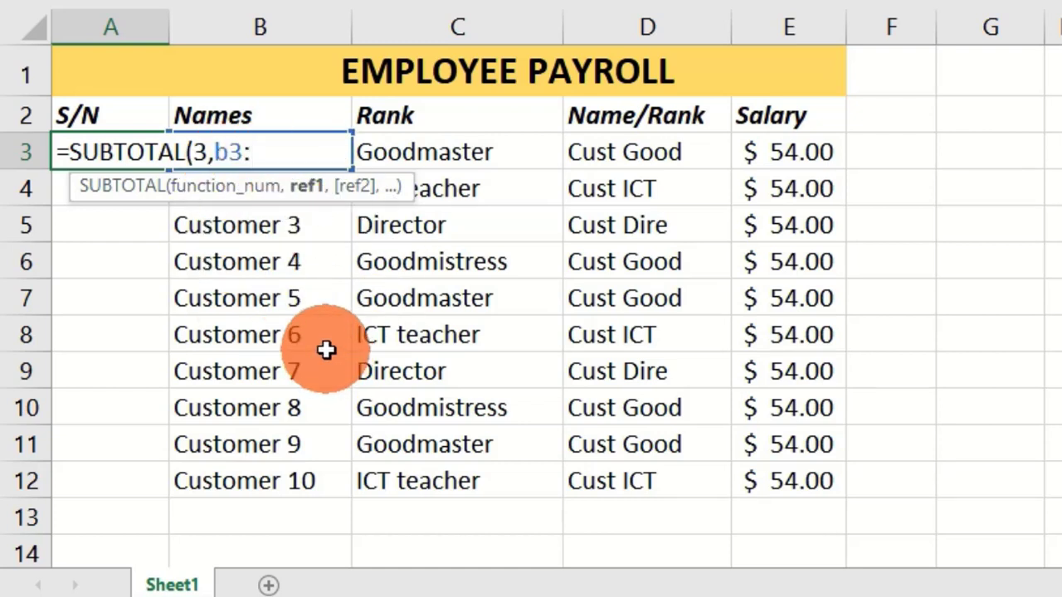
type("b3")
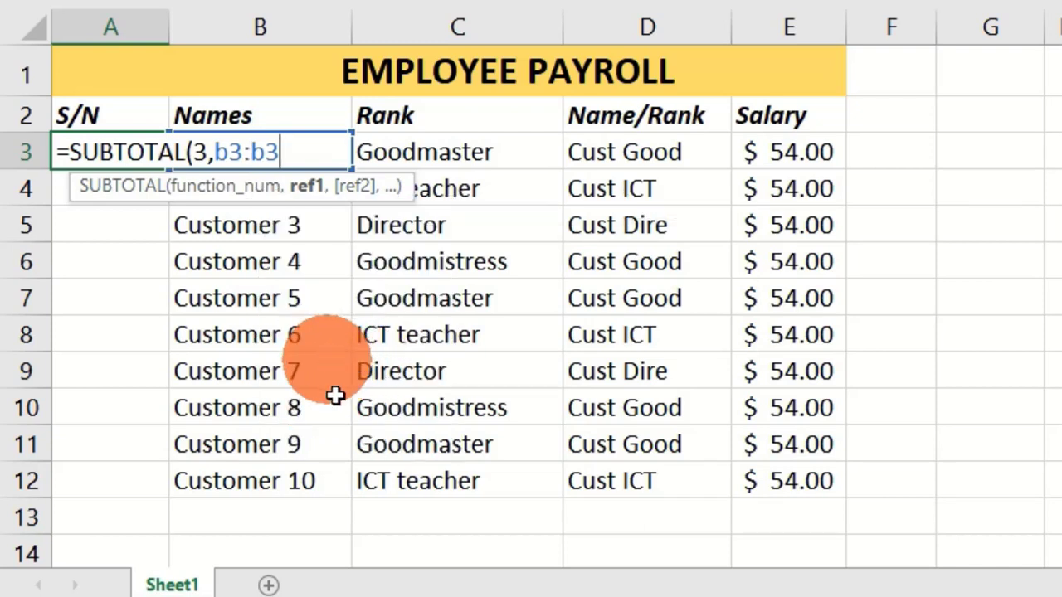
Make the range's first reference absolute as $B$3 and complete the A3 formula as =SUBTOTAL(3,$B$3:b3)
double_click(232, 151)
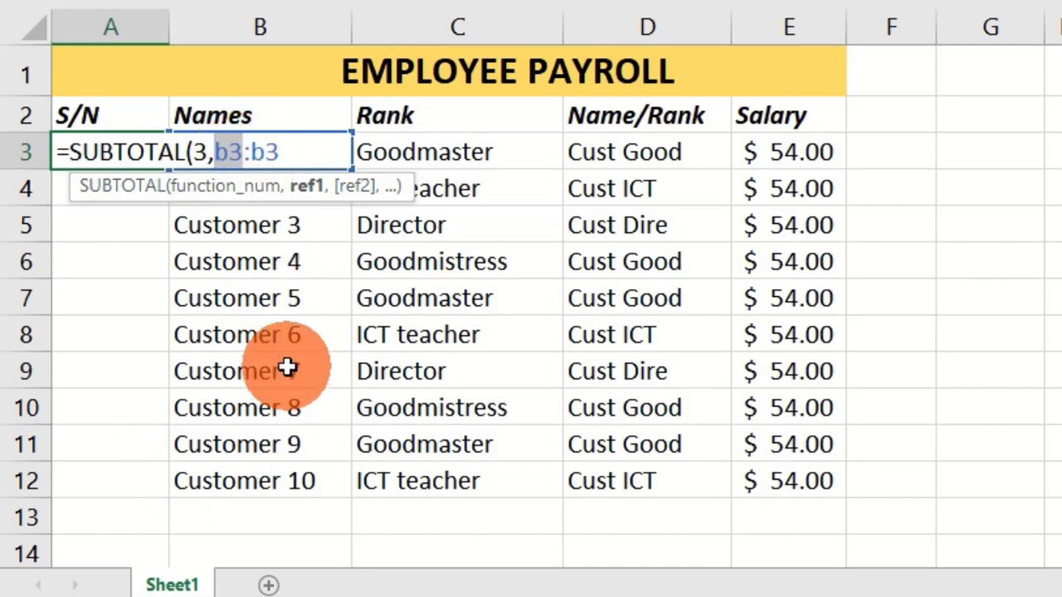
key("F4")
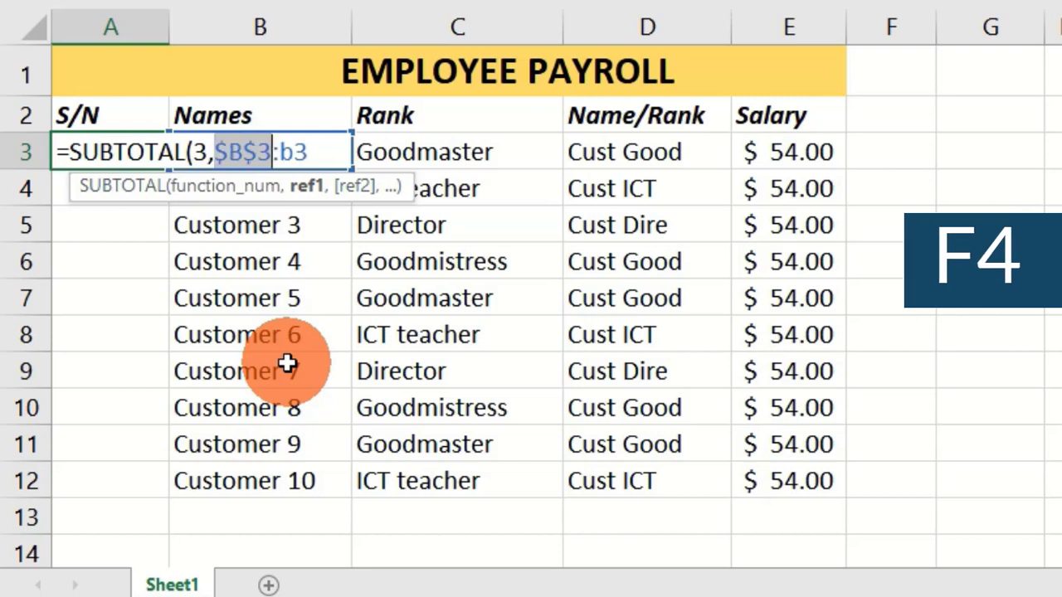
left_click(308, 152)
type(")")
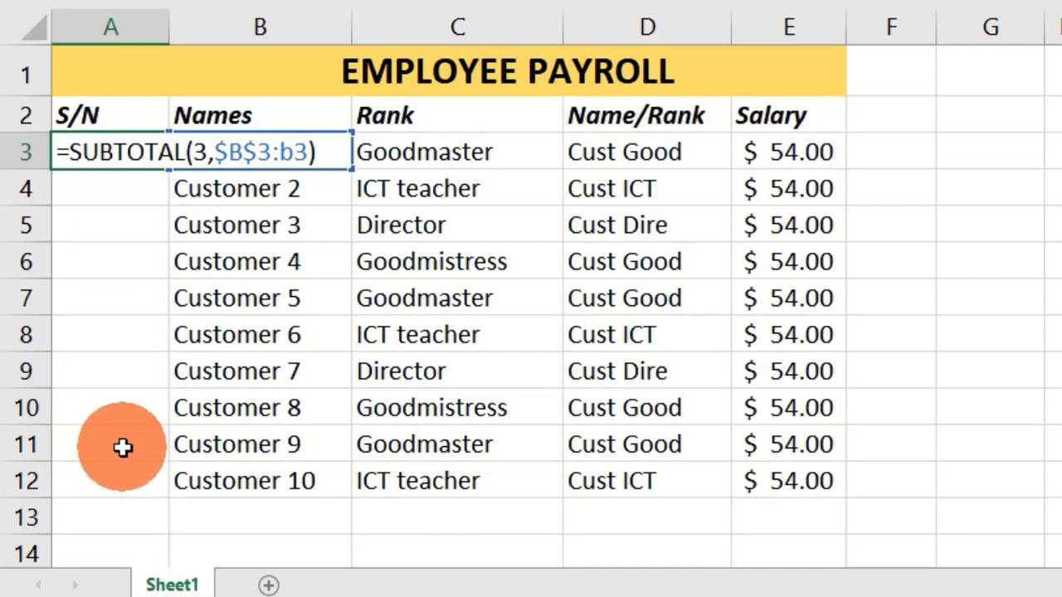
key("Return")
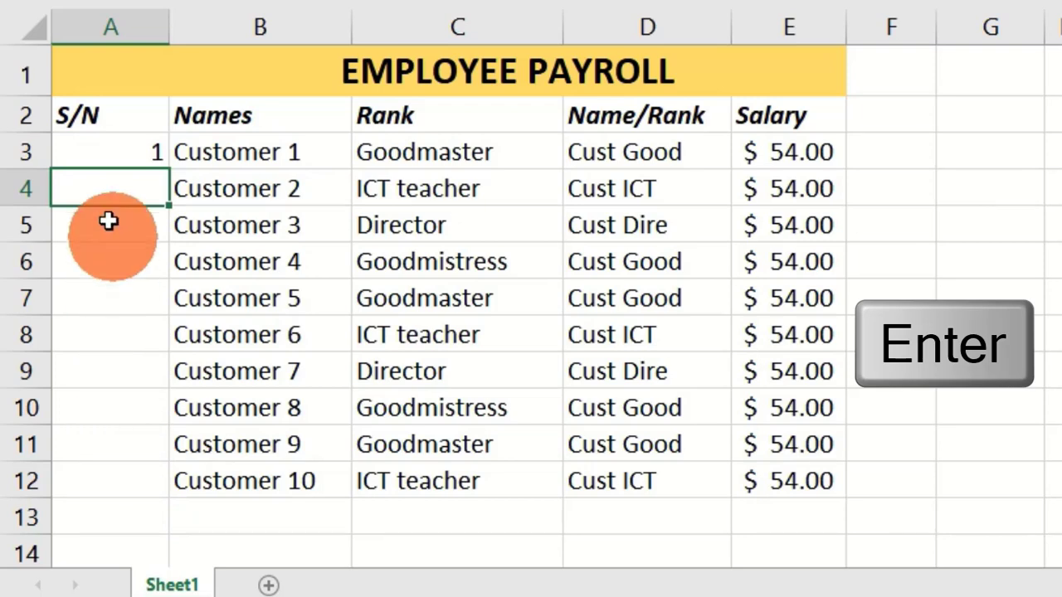
Fill the SUBTOTAL formula from A3 down to A12 to number all the payroll rows
left_click(112, 150)
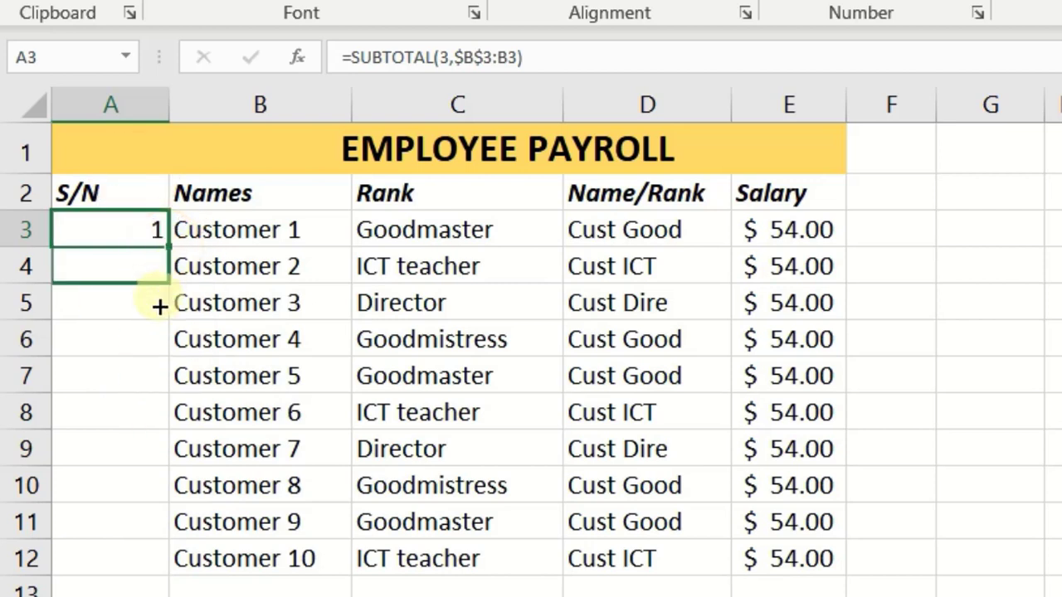
left_click_drag(154, 570, 163, 576)
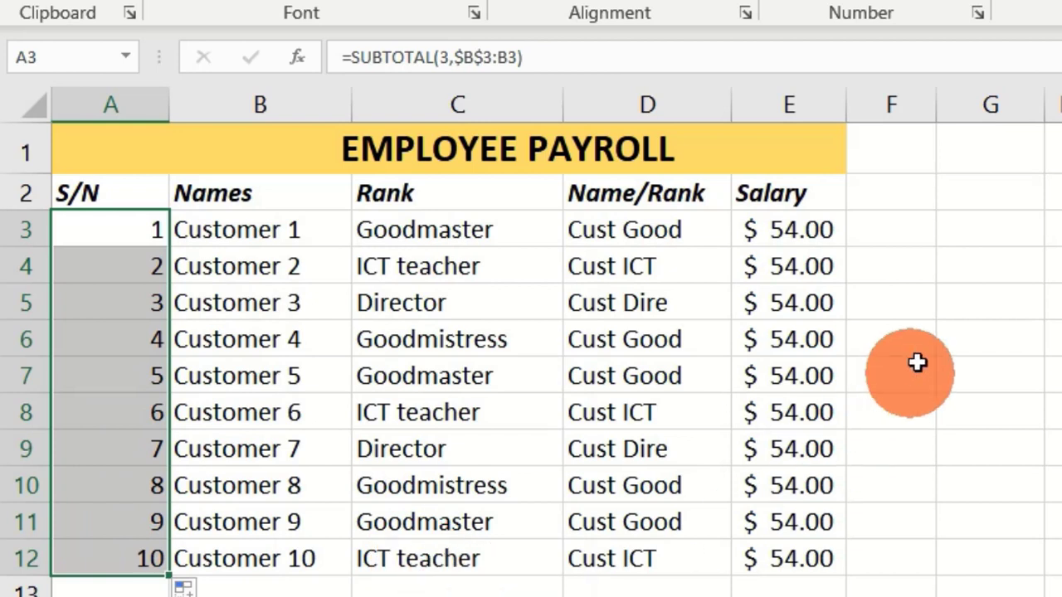
left_click(885, 346)
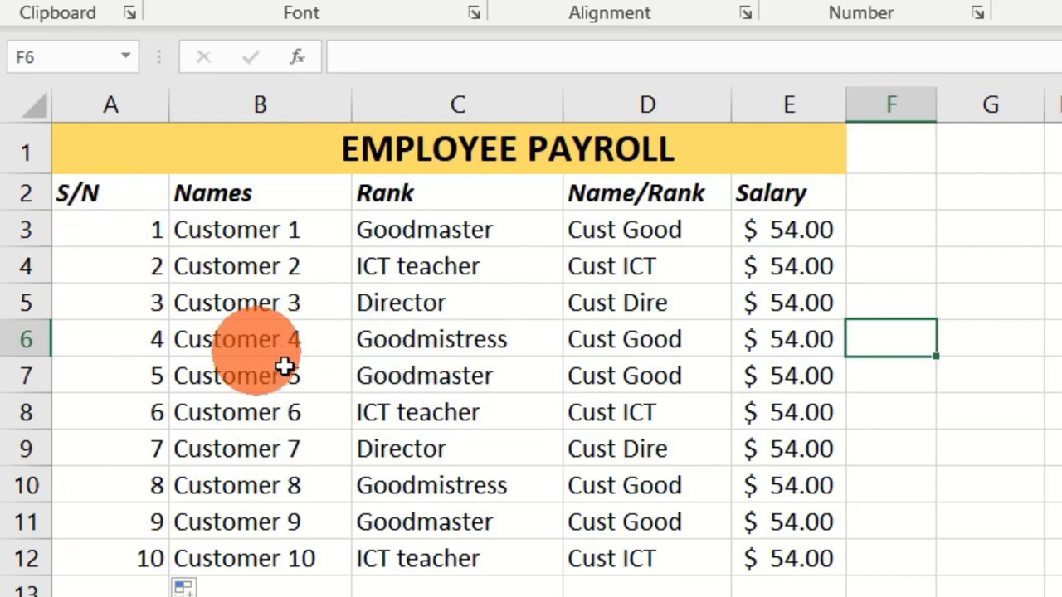
Turn on filtering for the payroll table's header row
left_click(249, 308)
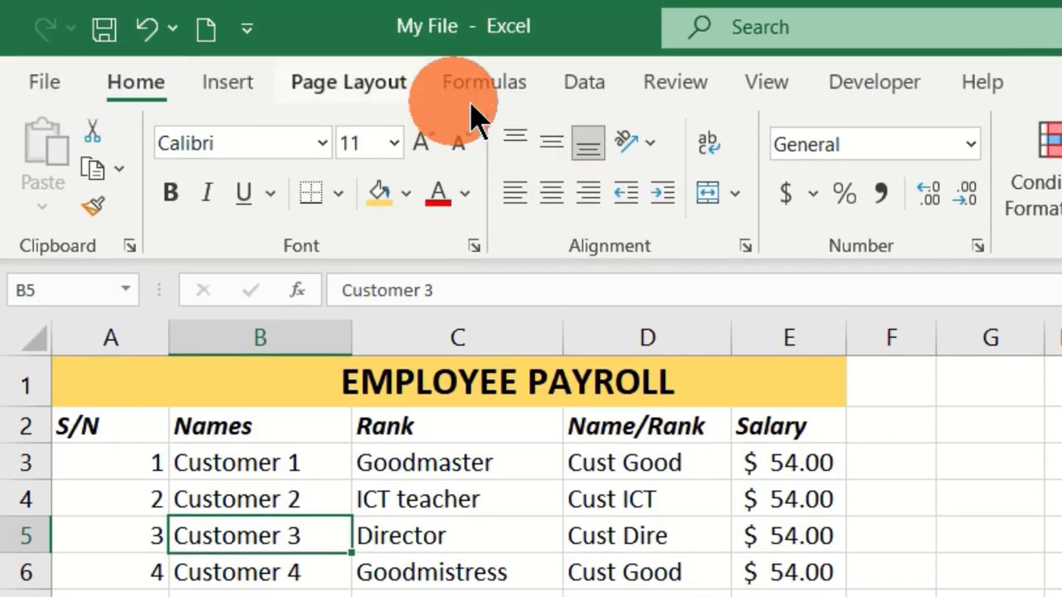
left_click(587, 87)
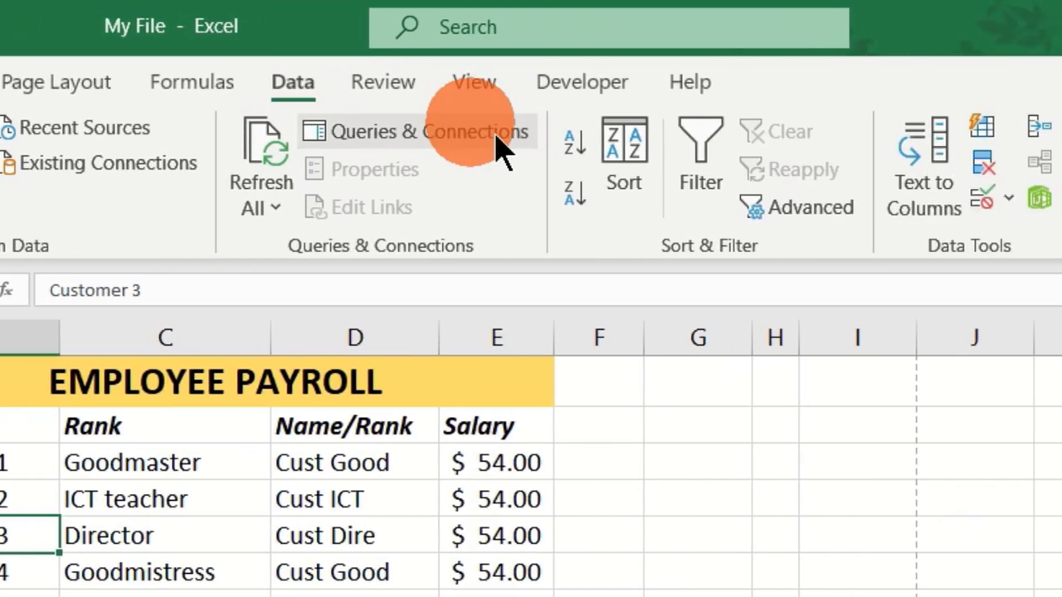
left_click(942, 158)
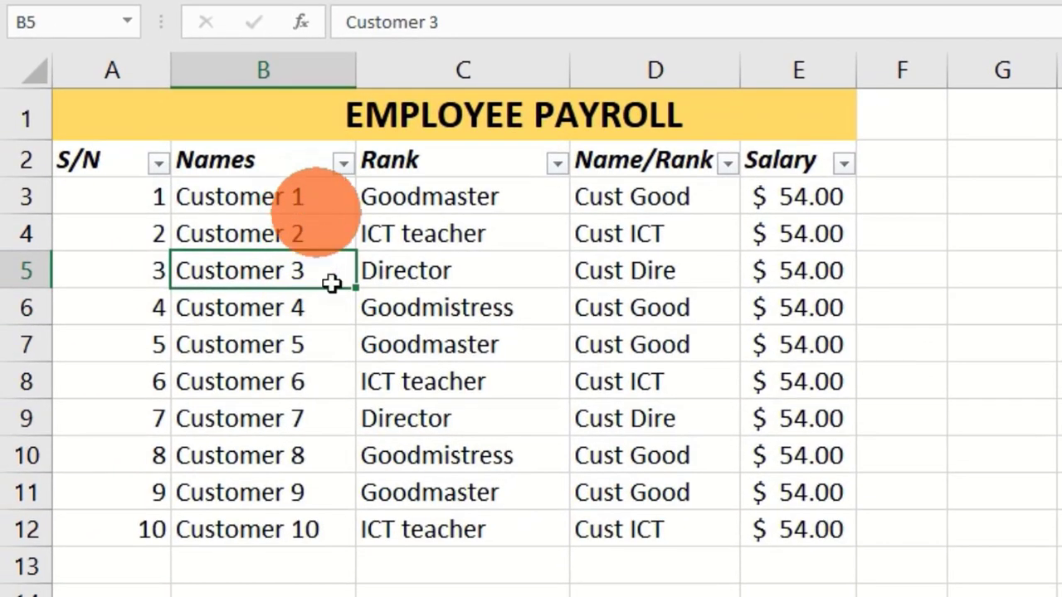
Filter the Names column to Customer 2, Customer 6 and Customer 9
left_click(342, 163)
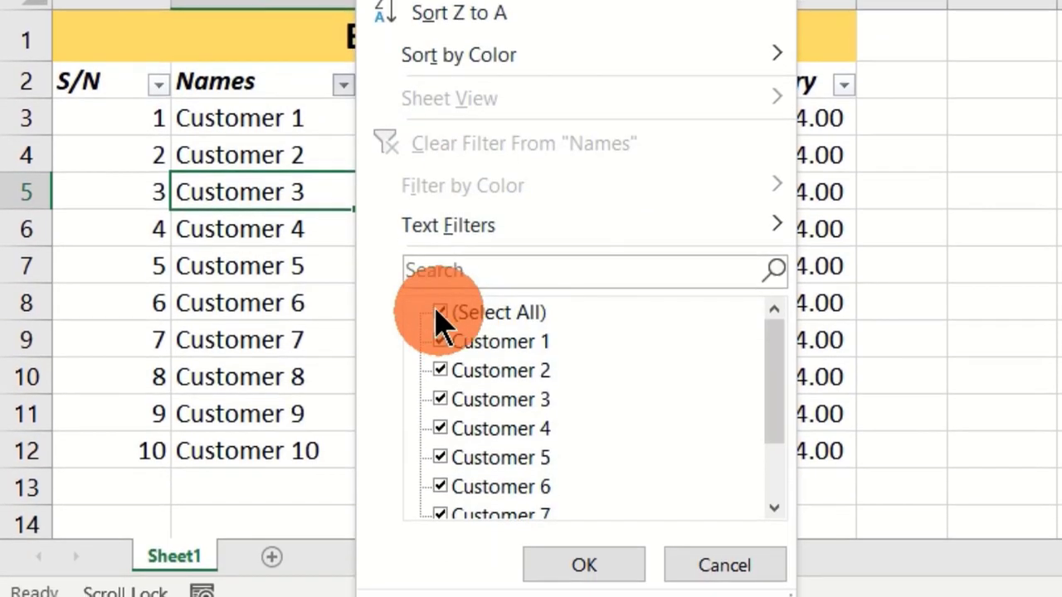
left_click(444, 313)
left_click(440, 311)
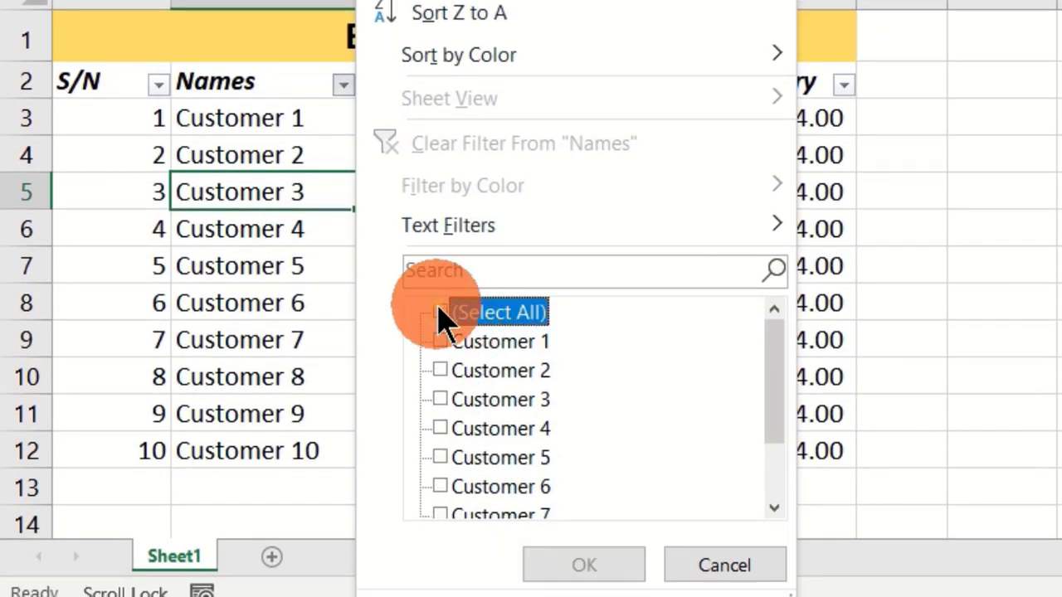
left_click(440, 370)
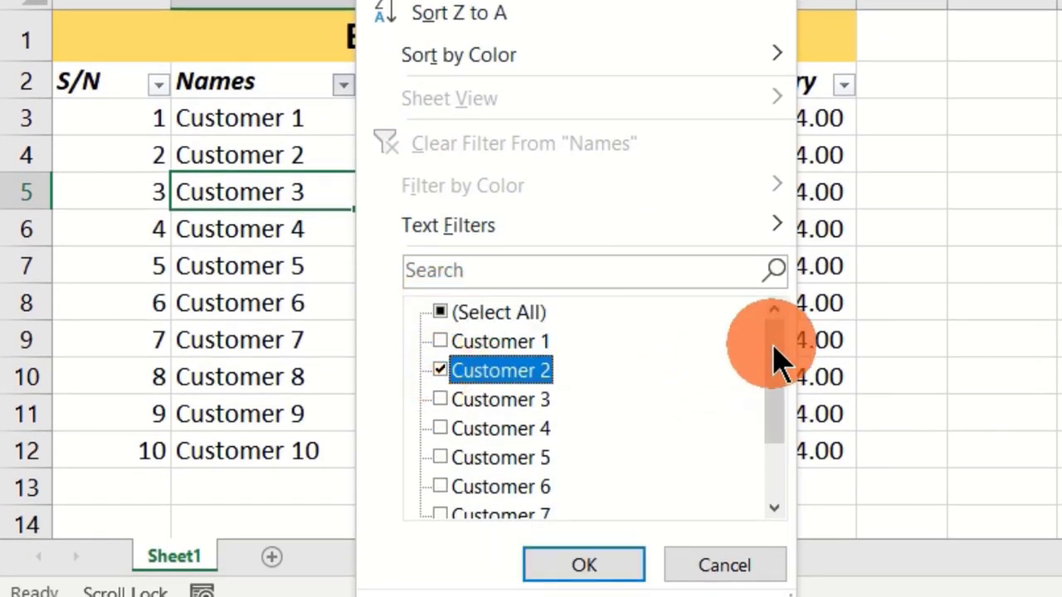
left_click_drag(773, 344, 770, 486)
left_click(459, 487)
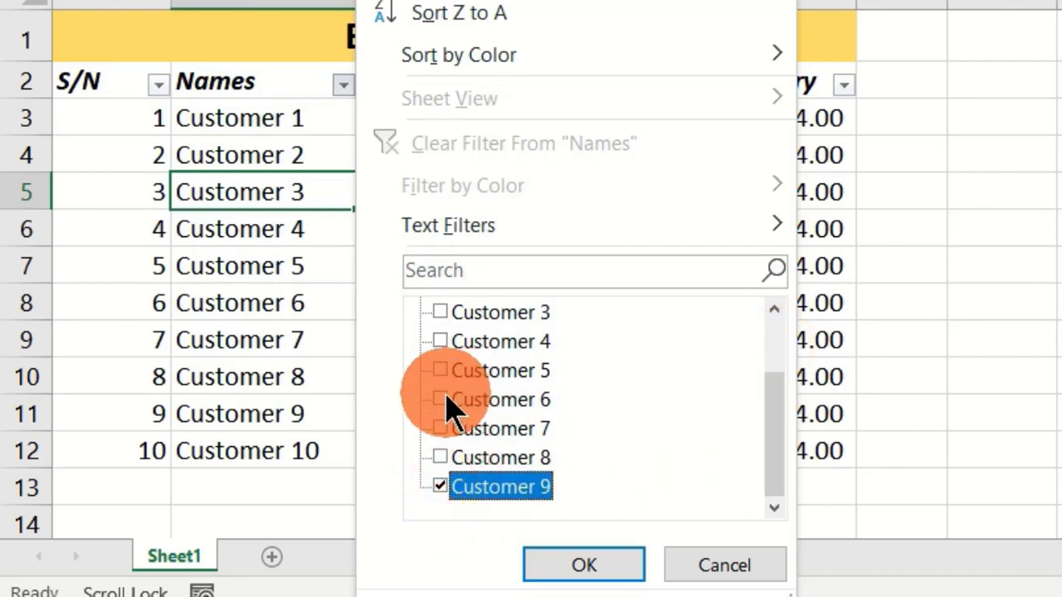
left_click(452, 401)
left_click(584, 565)
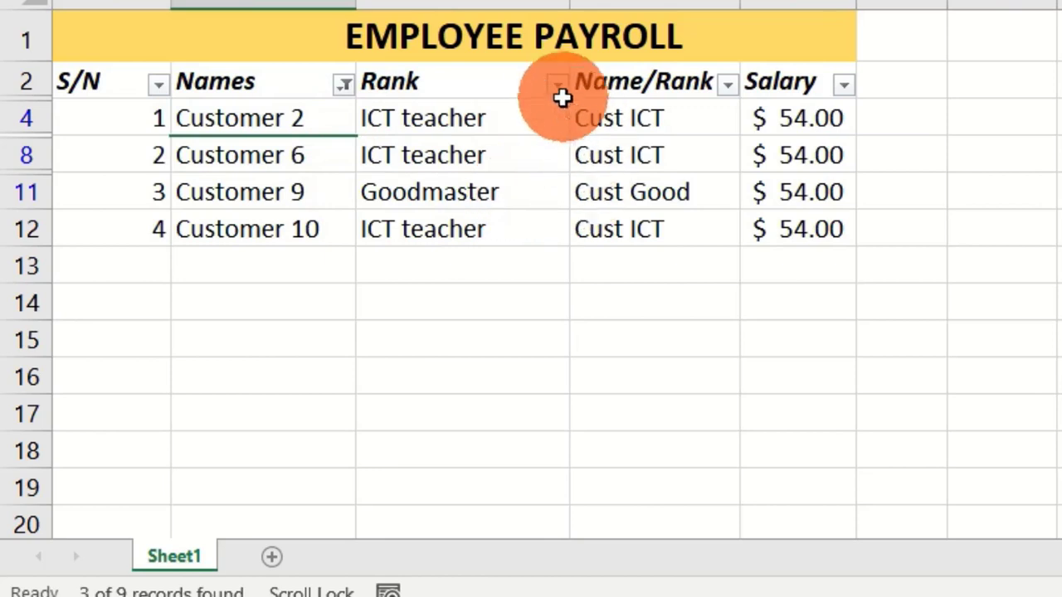
Filter the Rank column to Goodmaster within the already filtered names
left_click(557, 90)
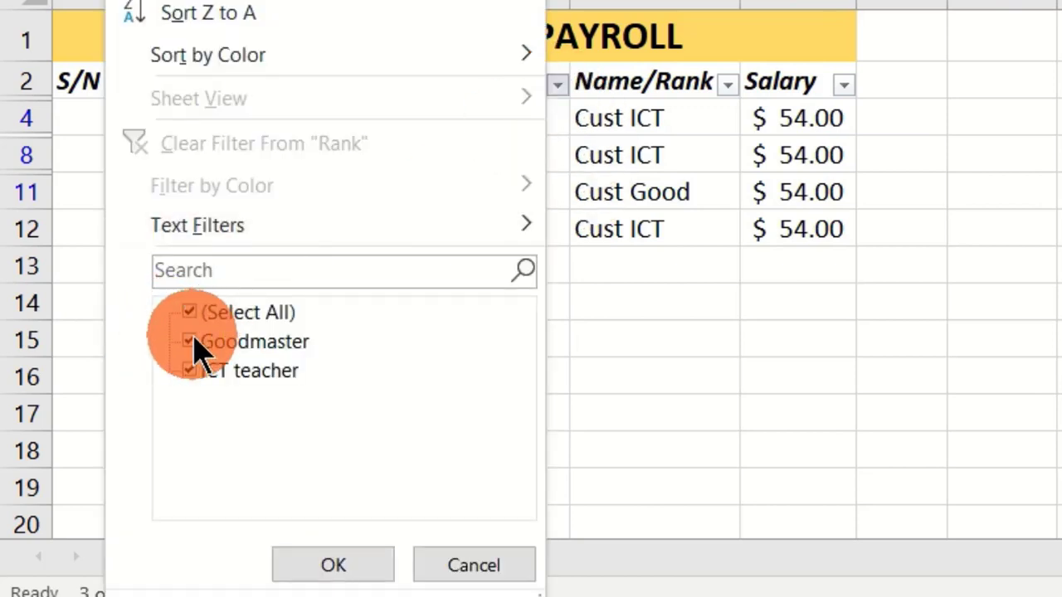
left_click(189, 314)
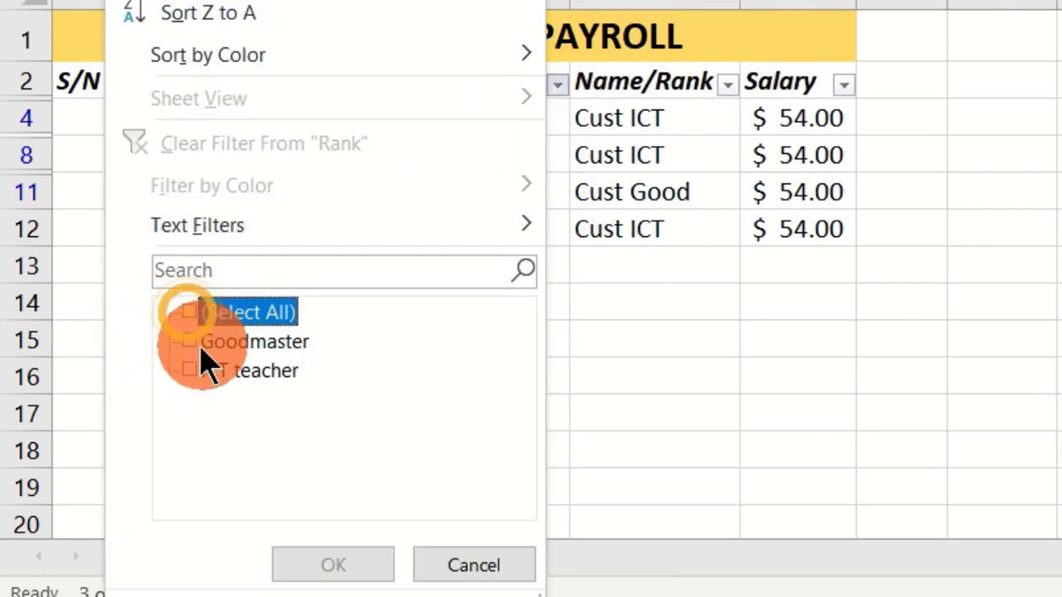
left_click(189, 342)
left_click(336, 567)
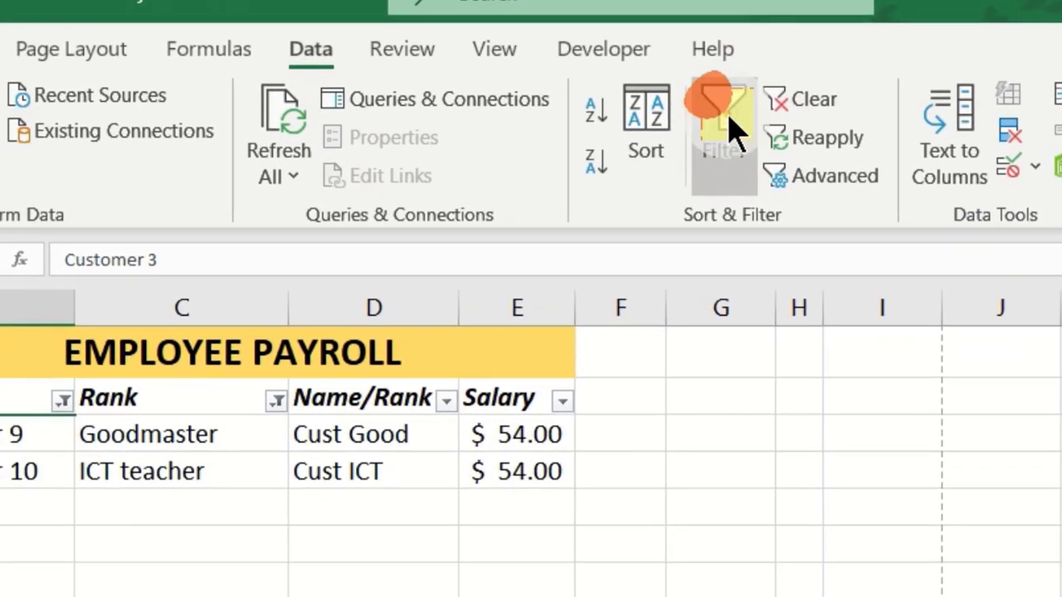
Clear the Names and Rank filters and filter the Name/Rank column to Cust ICT
left_click(724, 133)
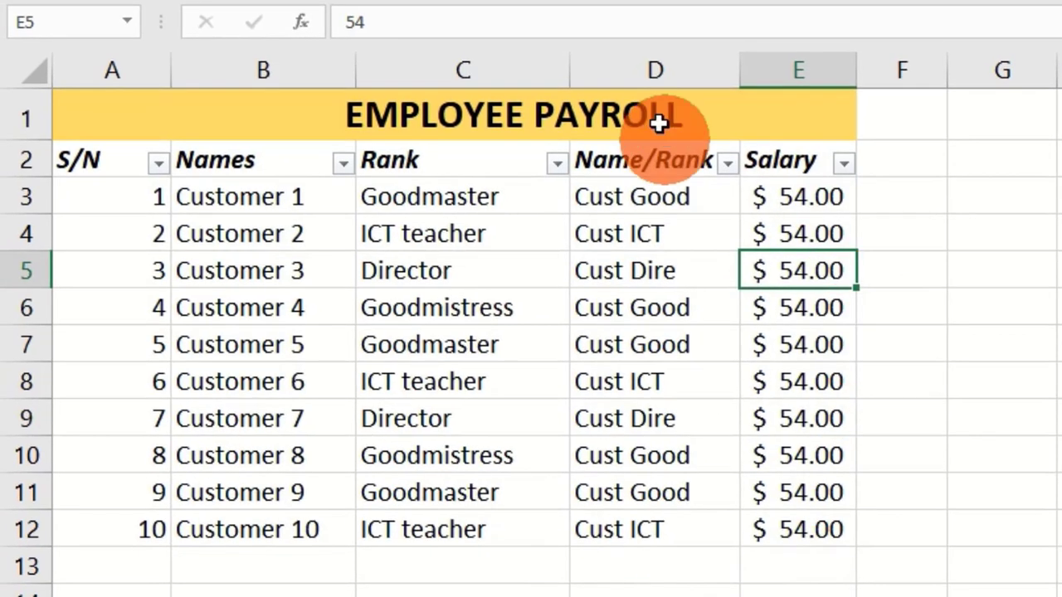
left_click(643, 294)
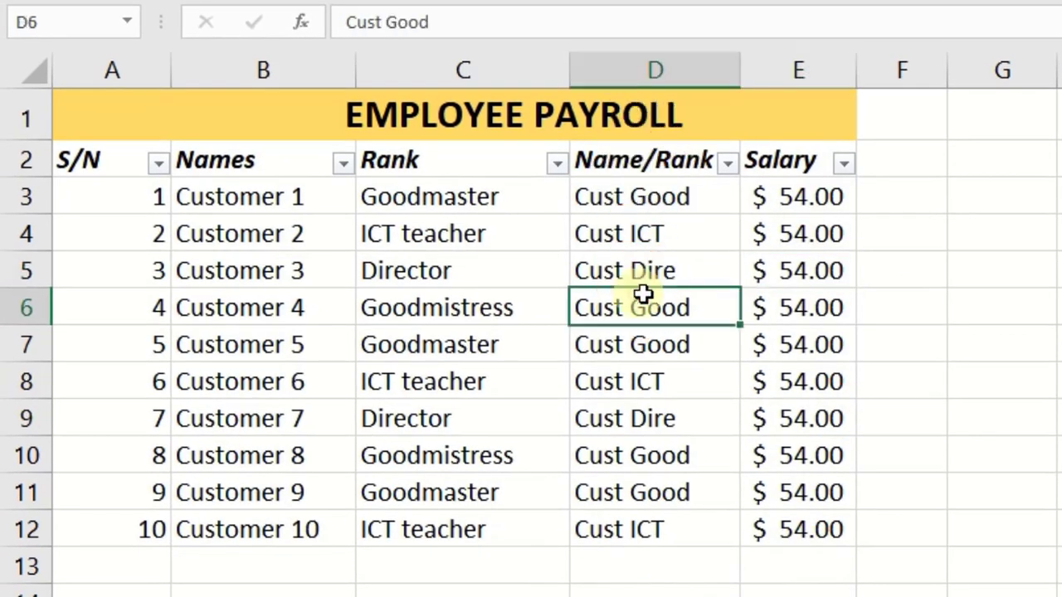
left_click(734, 165)
left_click(359, 399)
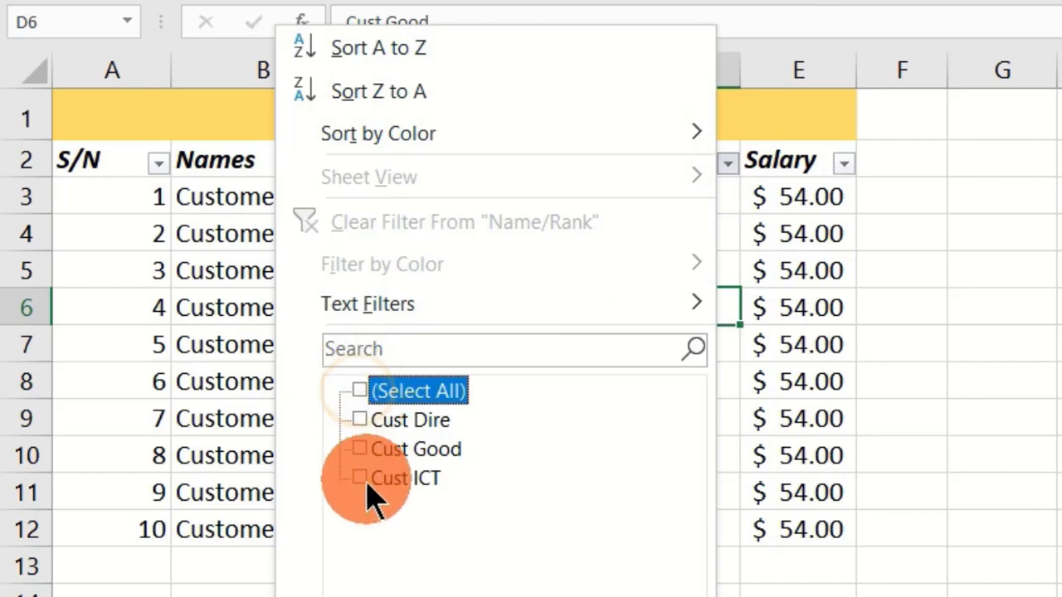
left_click(359, 479)
left_click(509, 590)
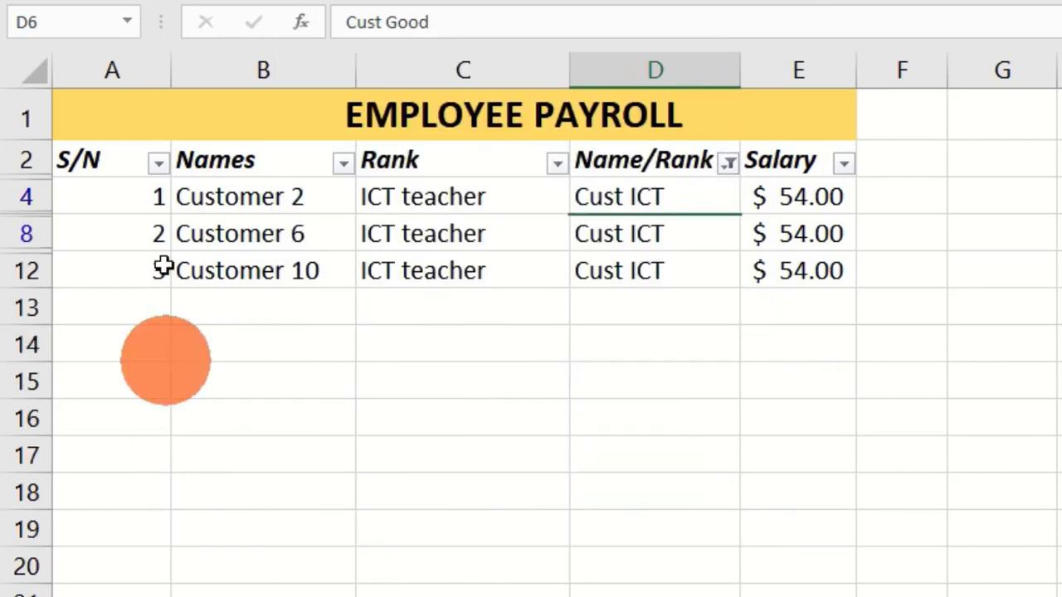